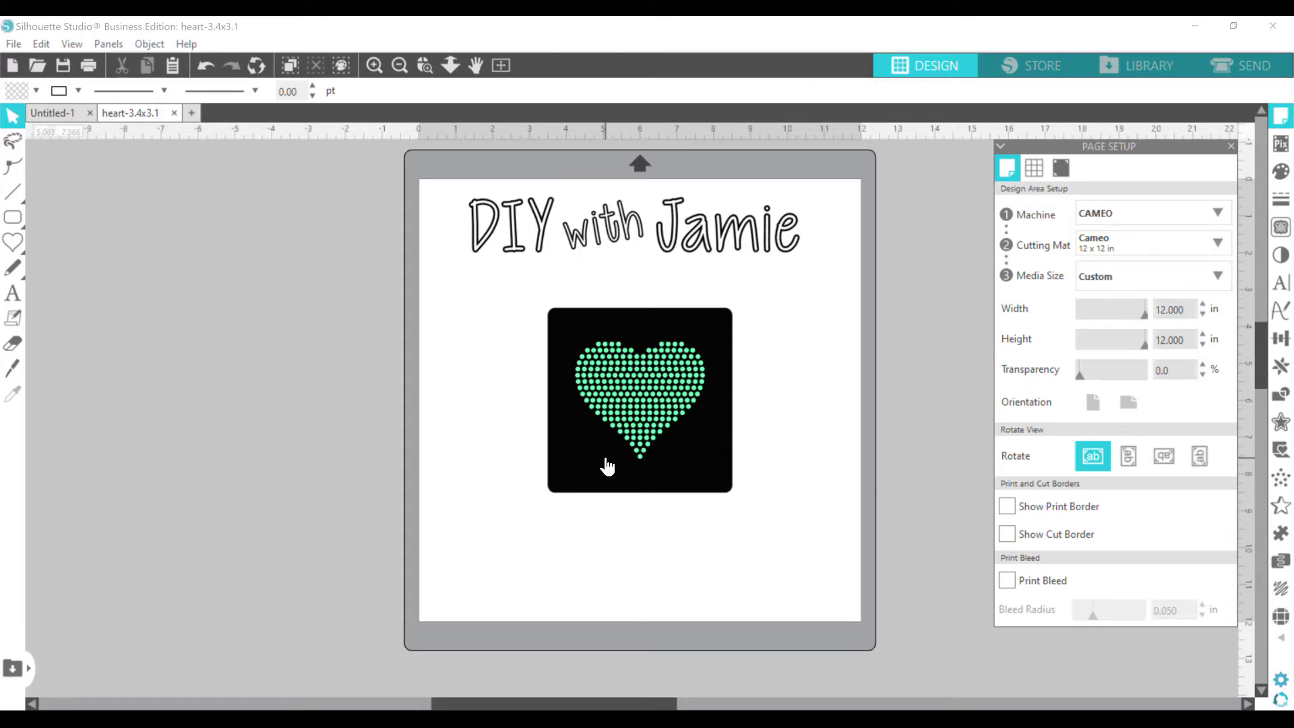
Step: Check the sample rhinestone heart's size, then draw a Flexishapes heart beside the mat
{"action": "left_click", "coordinate": [570, 418]}
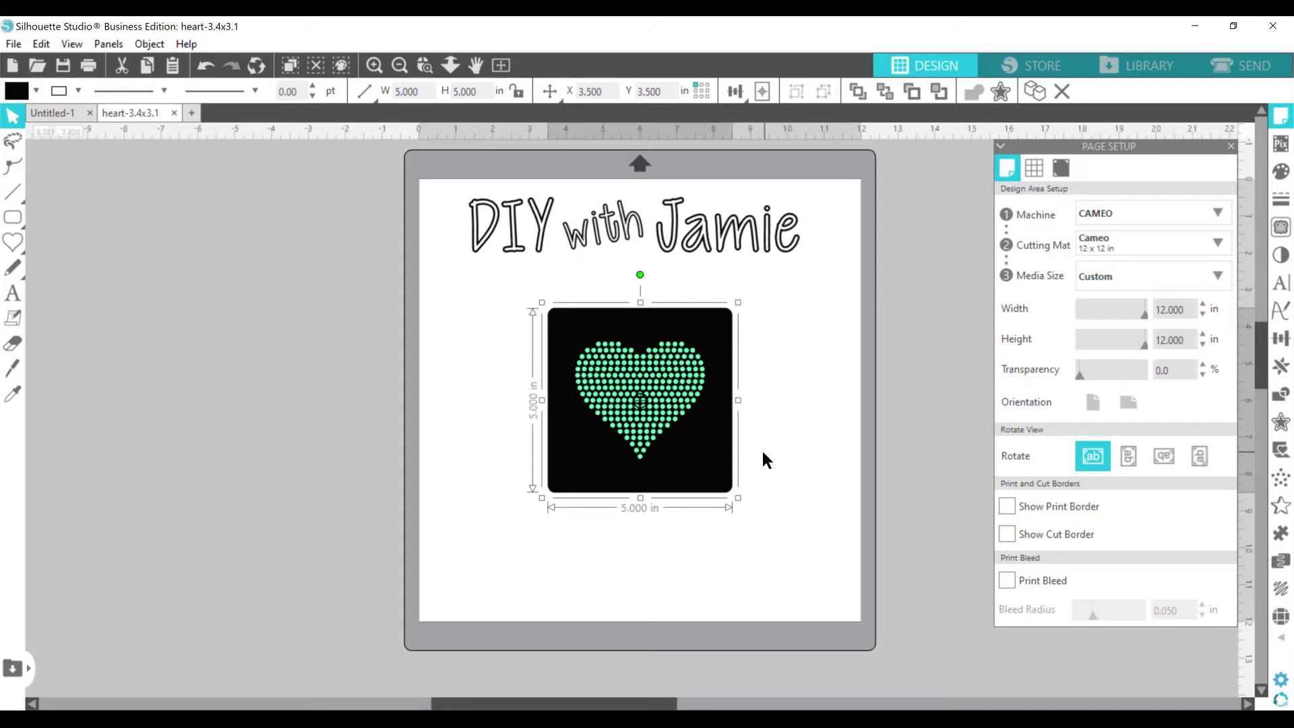
{"action": "left_click", "coordinate": [612, 403]}
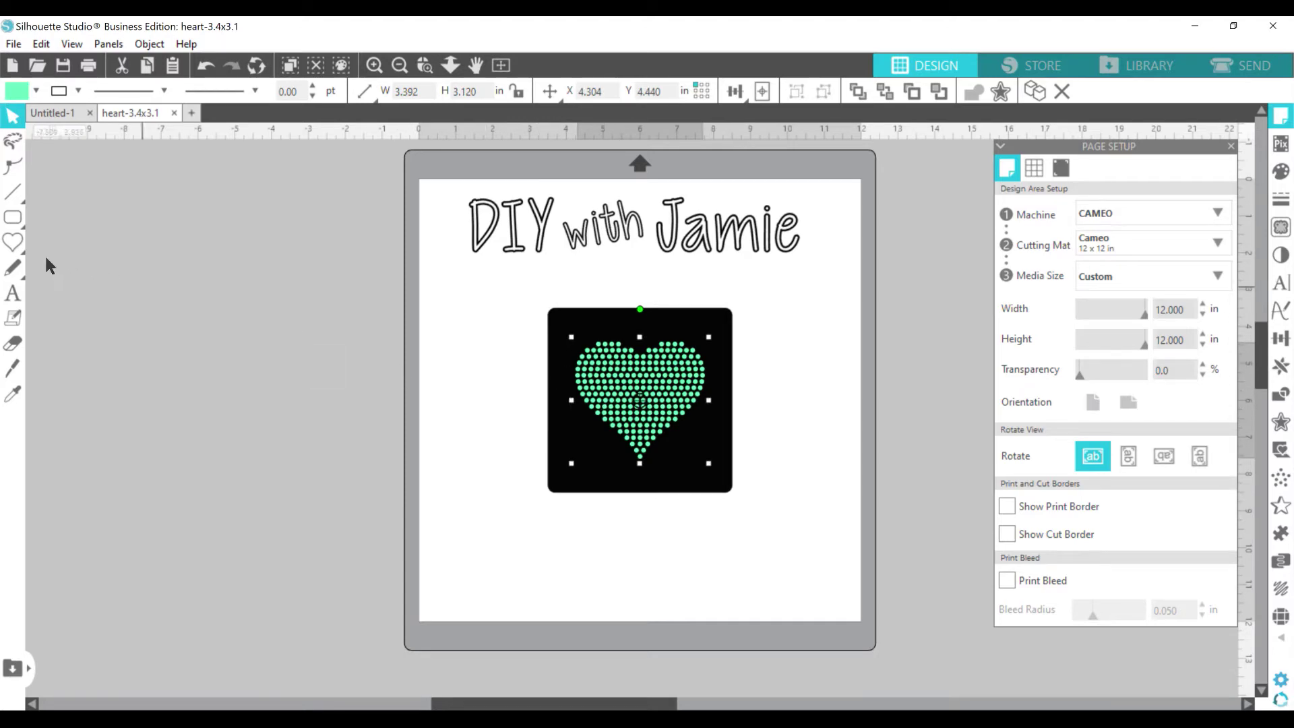
{"action": "left_click", "coordinate": [17, 253]}
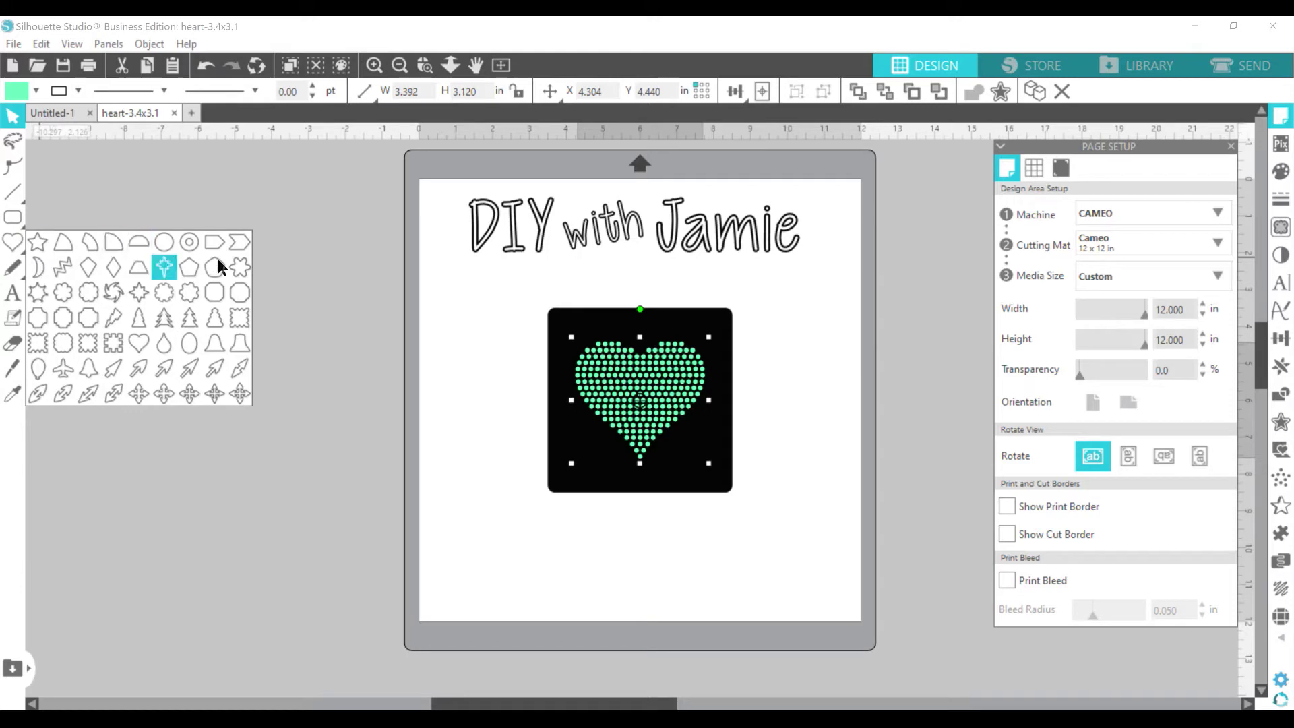
{"action": "left_click", "coordinate": [139, 346]}
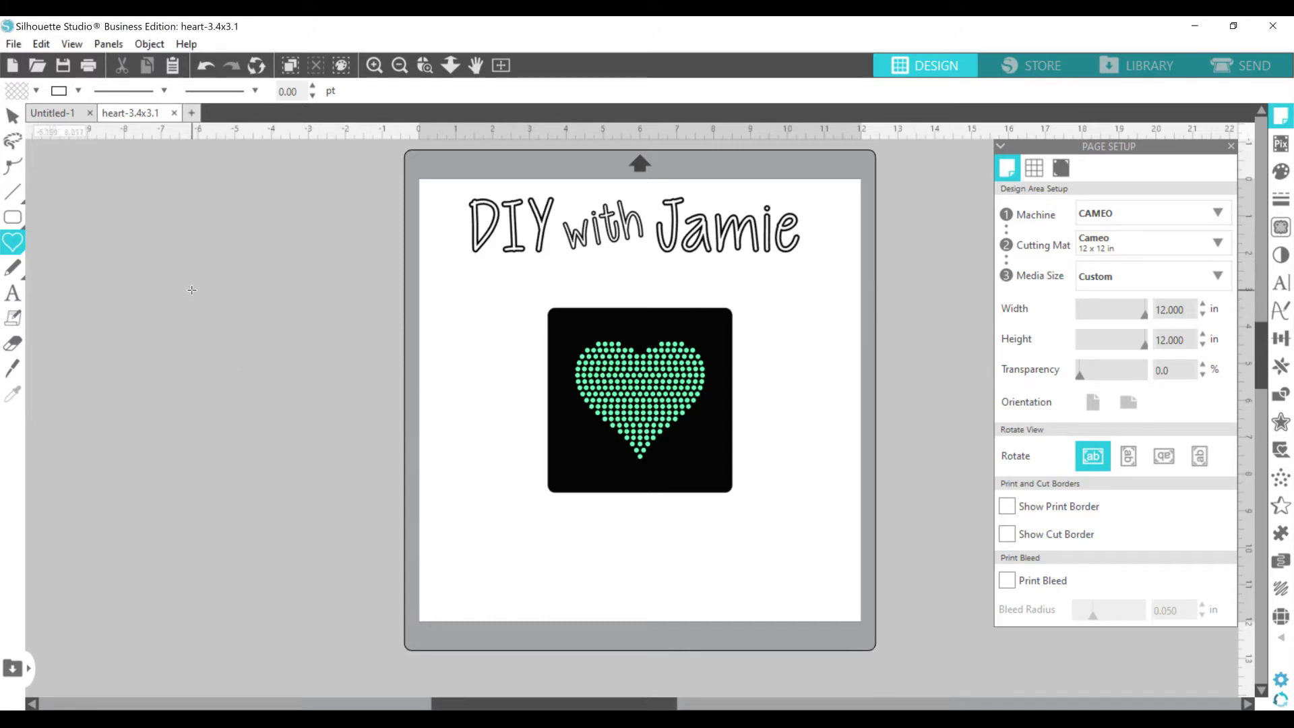
{"action": "mouse_move", "coordinate": [192, 289]}
{"action": "left_mouse_down"}
{"action": "mouse_move", "coordinate": [298, 415]}
{"action": "mouse_move", "coordinate": [248, 451]}
{"action": "mouse_move", "coordinate": [197, 462]}
{"action": "left_mouse_up"}
Step: Switch to the Select tool and move the new blue heart right and down
{"action": "key", "text": "v"}
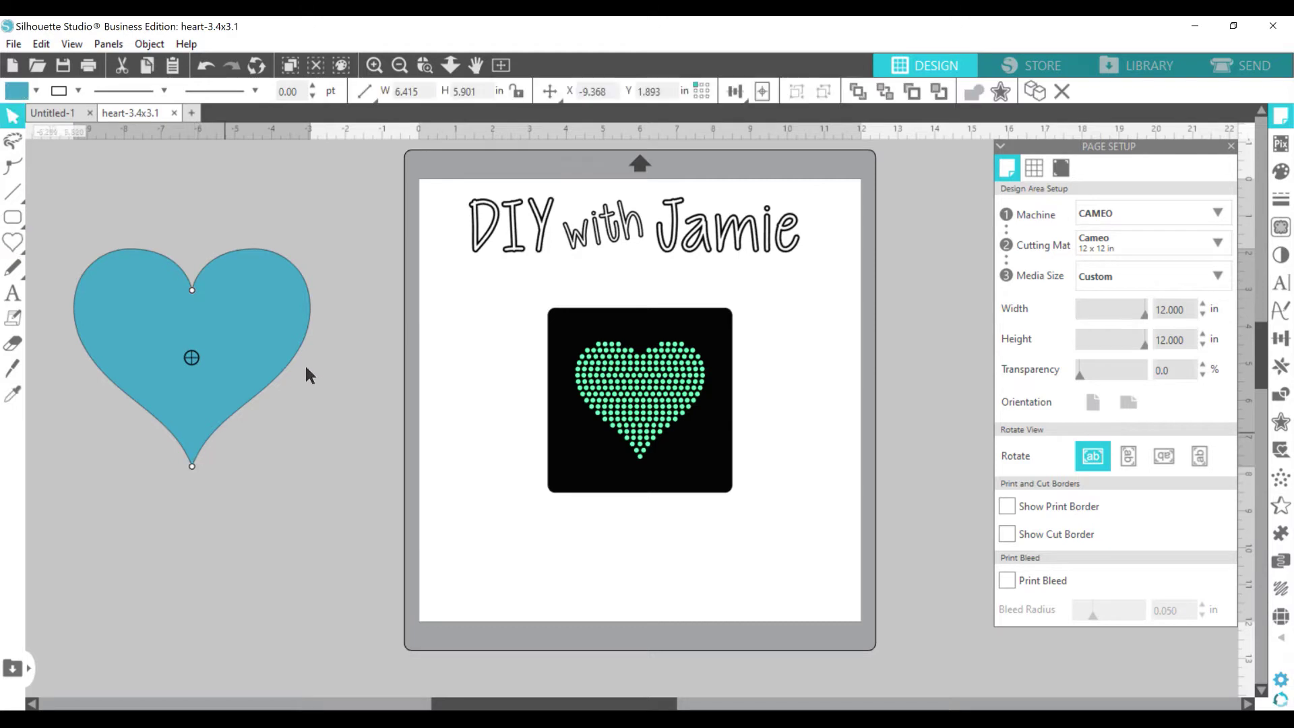
{"action": "left_click", "coordinate": [243, 321]}
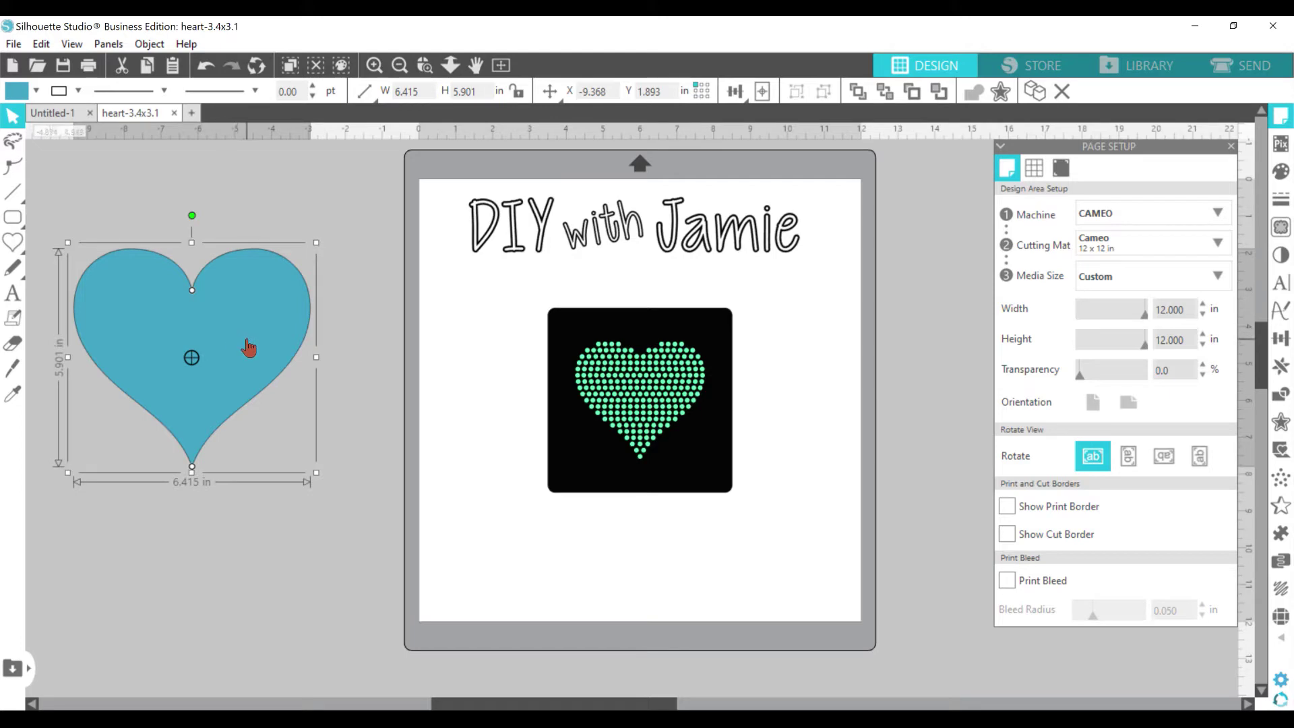
{"action": "left_click_drag", "start_coordinate": [249, 348], "coordinate": [326, 362]}
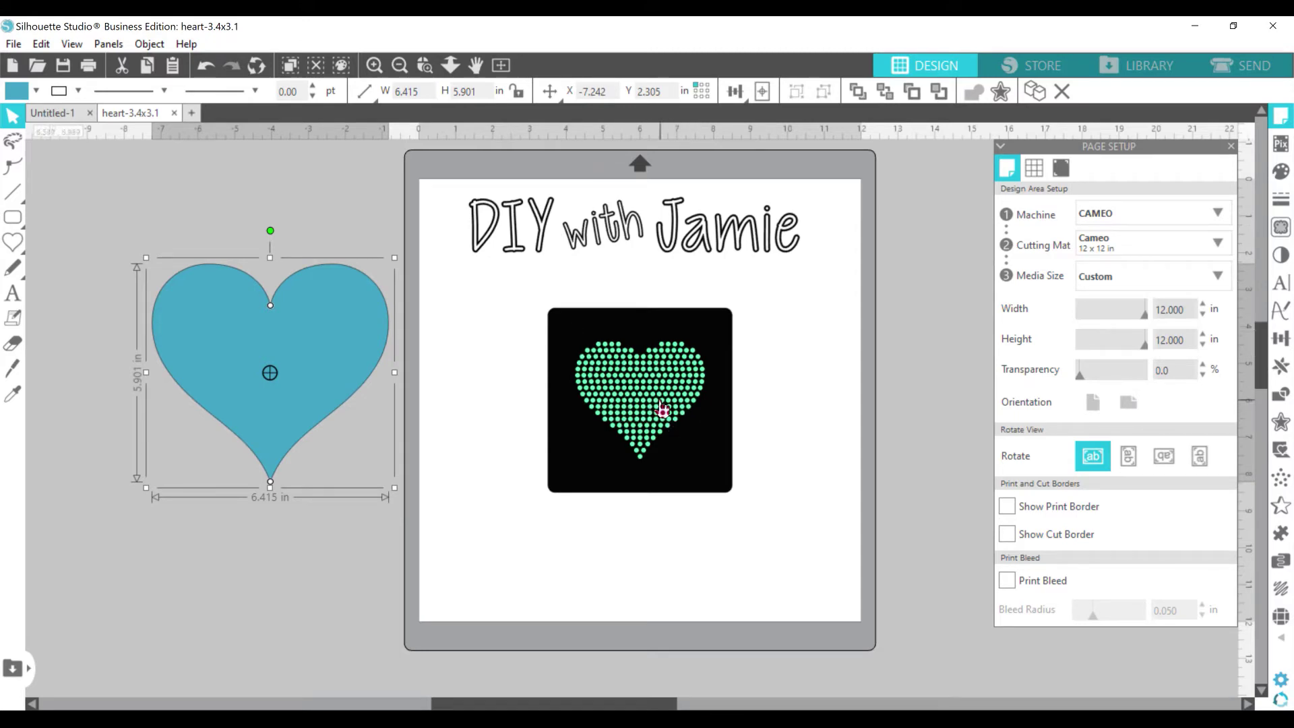
{"action": "double_click", "coordinate": [340, 342]}
{"action": "left_click", "coordinate": [340, 342]}
Step: Unlock the aspect ratio and resize the heart to 3.400 in wide by 3.100 in tall
{"action": "left_click", "coordinate": [519, 92]}
{"action": "double_click", "coordinate": [404, 86]}
{"action": "type", "text": "3.400"}
{"action": "key", "text": "Return"}
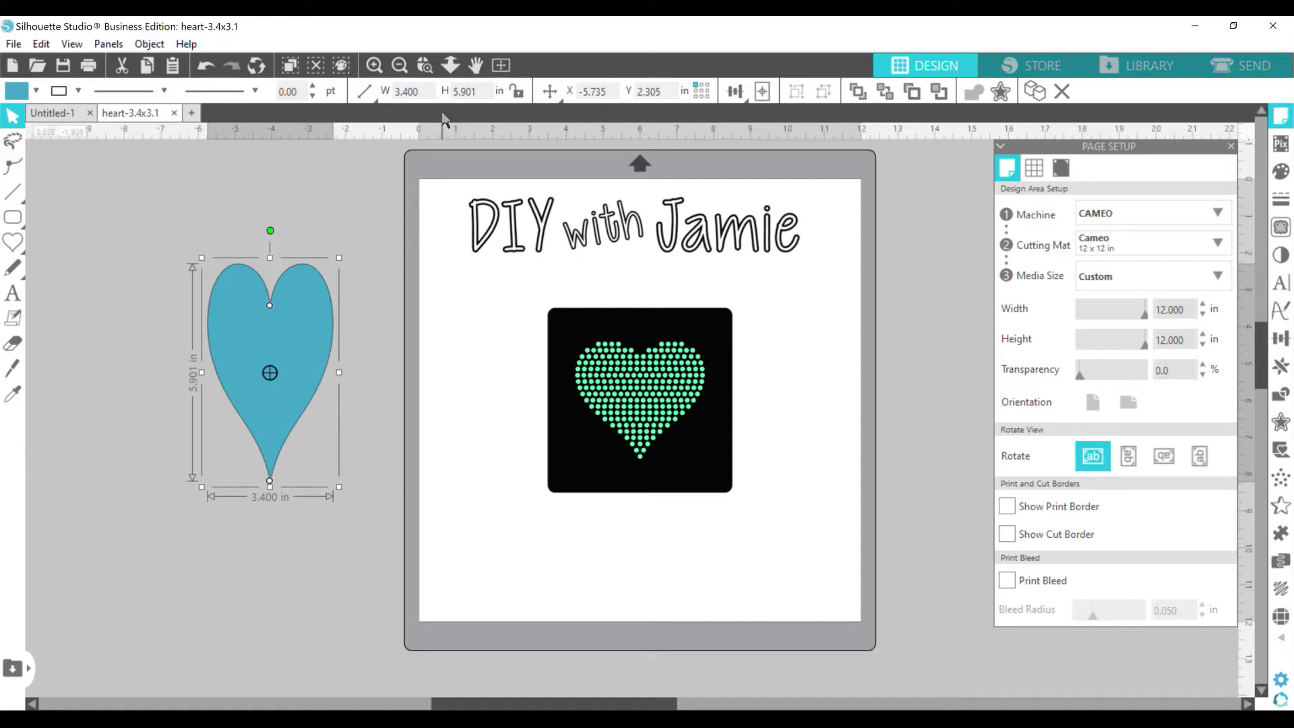
{"action": "double_click", "coordinate": [462, 90]}
{"action": "type", "text": "3.100"}
{"action": "key", "text": "Return"}
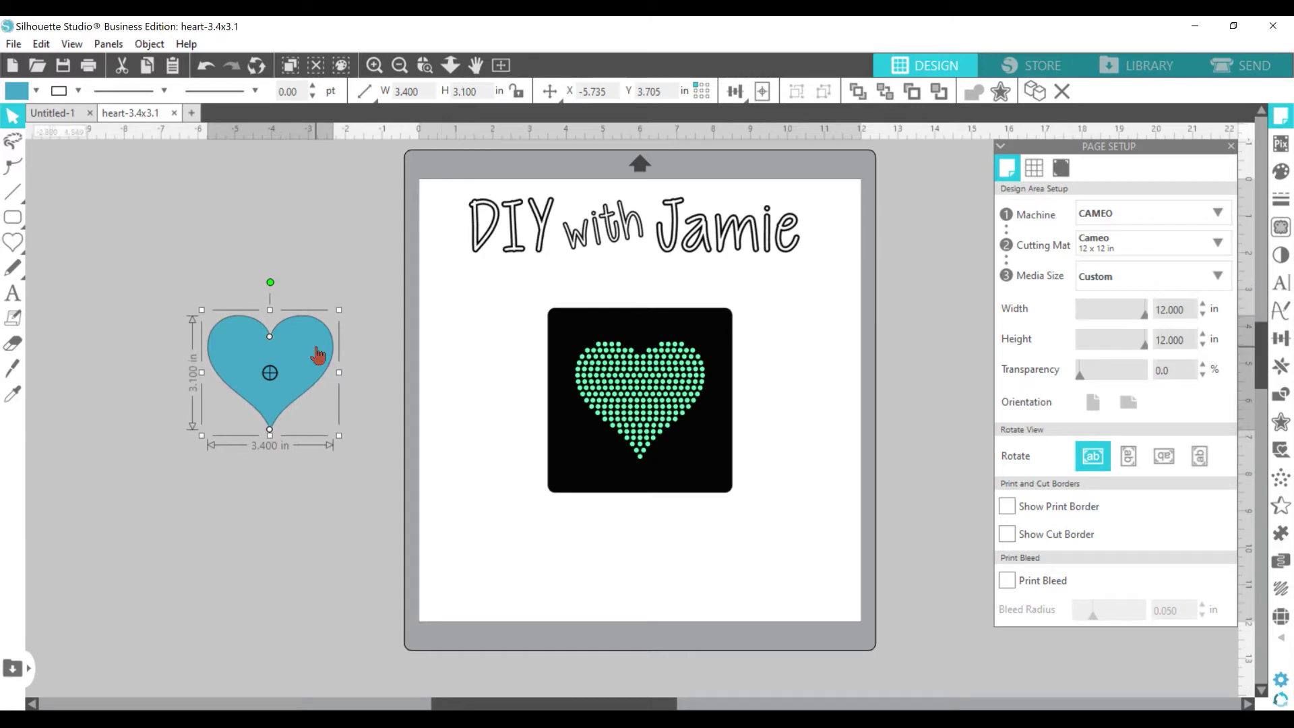
Step: Reposition the resized heart in the grey area beside the mat and show the rhinestone settings
{"action": "left_click_drag", "start_coordinate": [317, 352], "coordinate": [413, 368]}
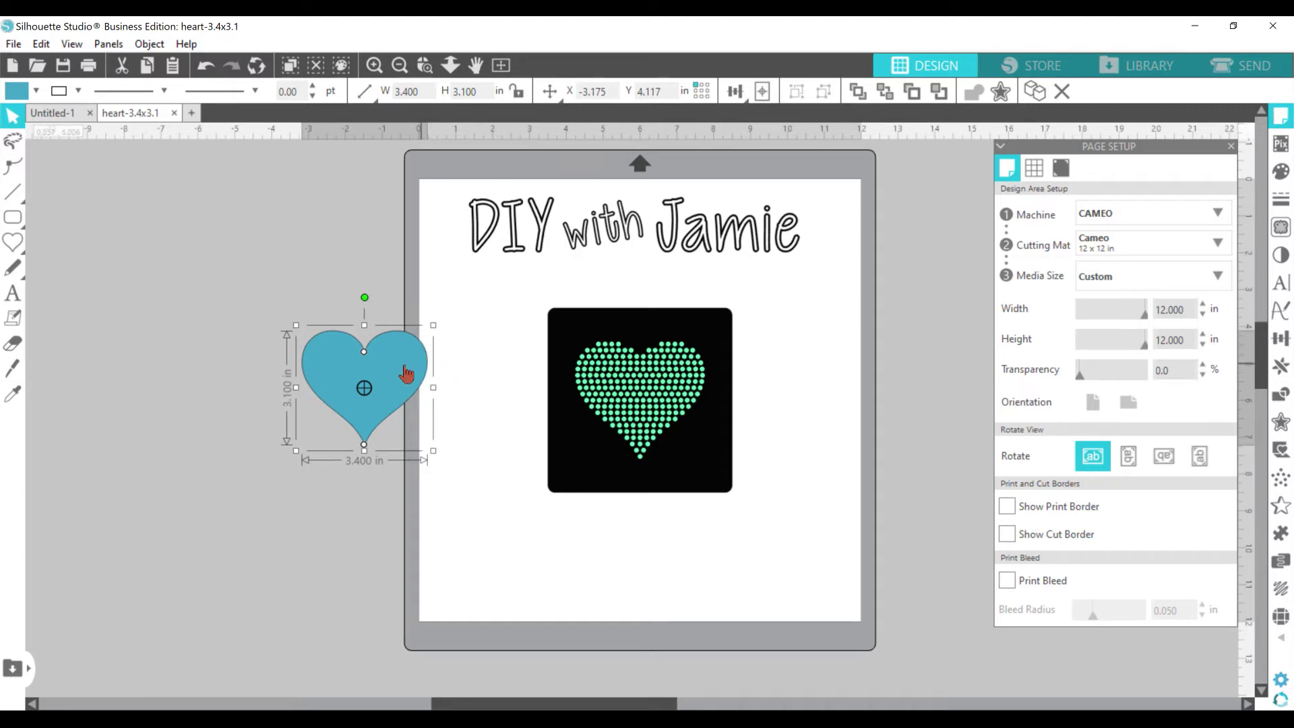
{"action": "left_click_drag", "start_coordinate": [392, 375], "coordinate": [365, 371]}
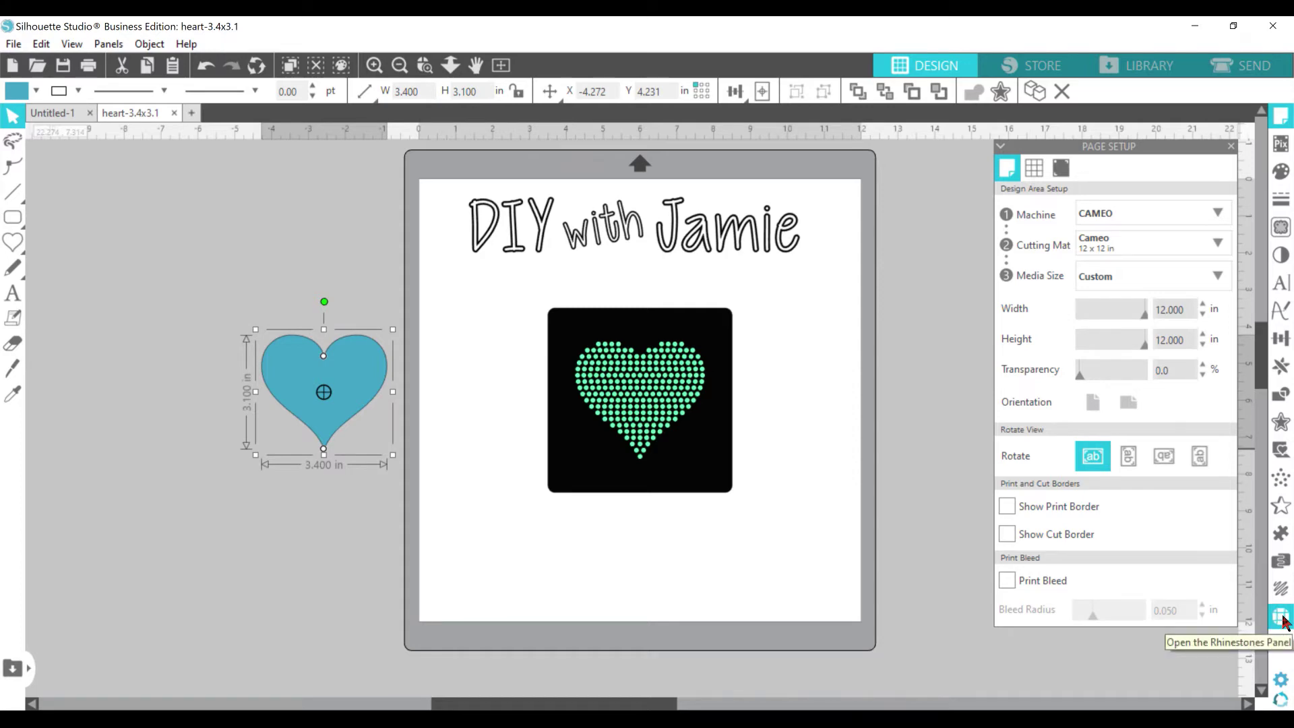
{"action": "left_click", "coordinate": [1283, 619]}
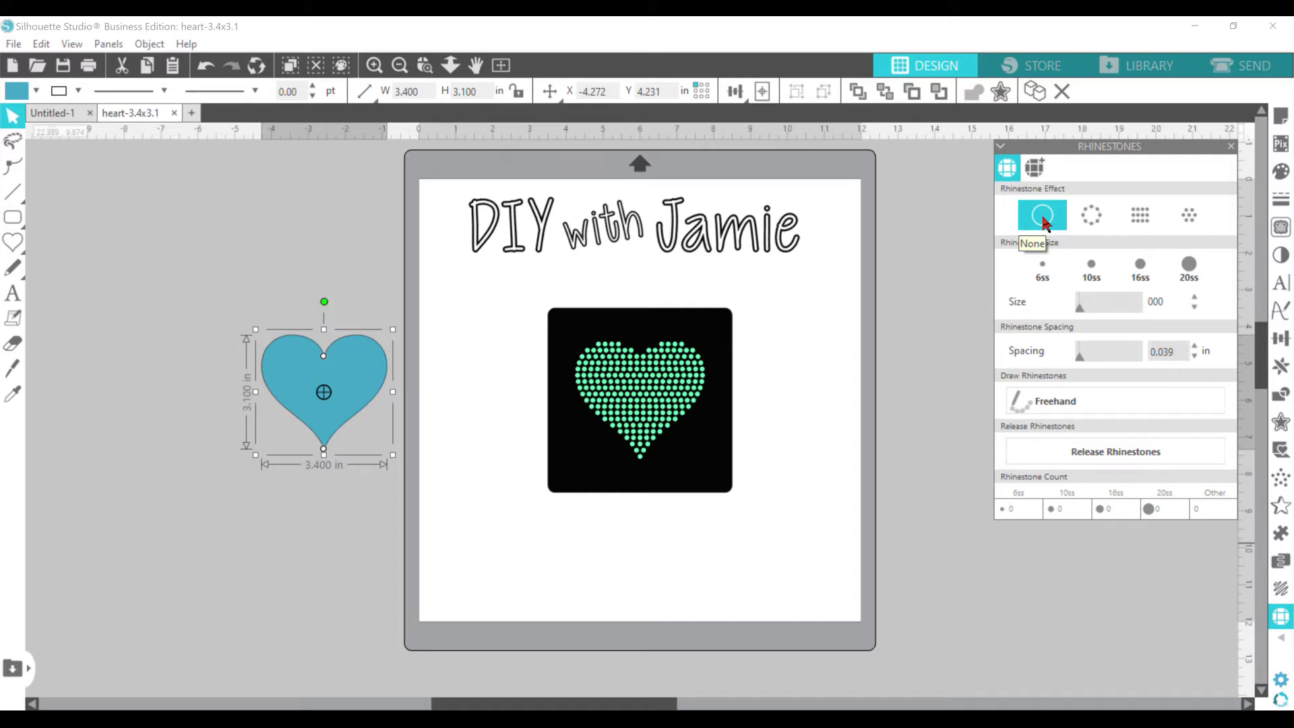
Step: Try Edge, Linear and Radial rhinestone fills, settling on Linear Fill with 10ss stones
{"action": "left_click", "coordinate": [1091, 221]}
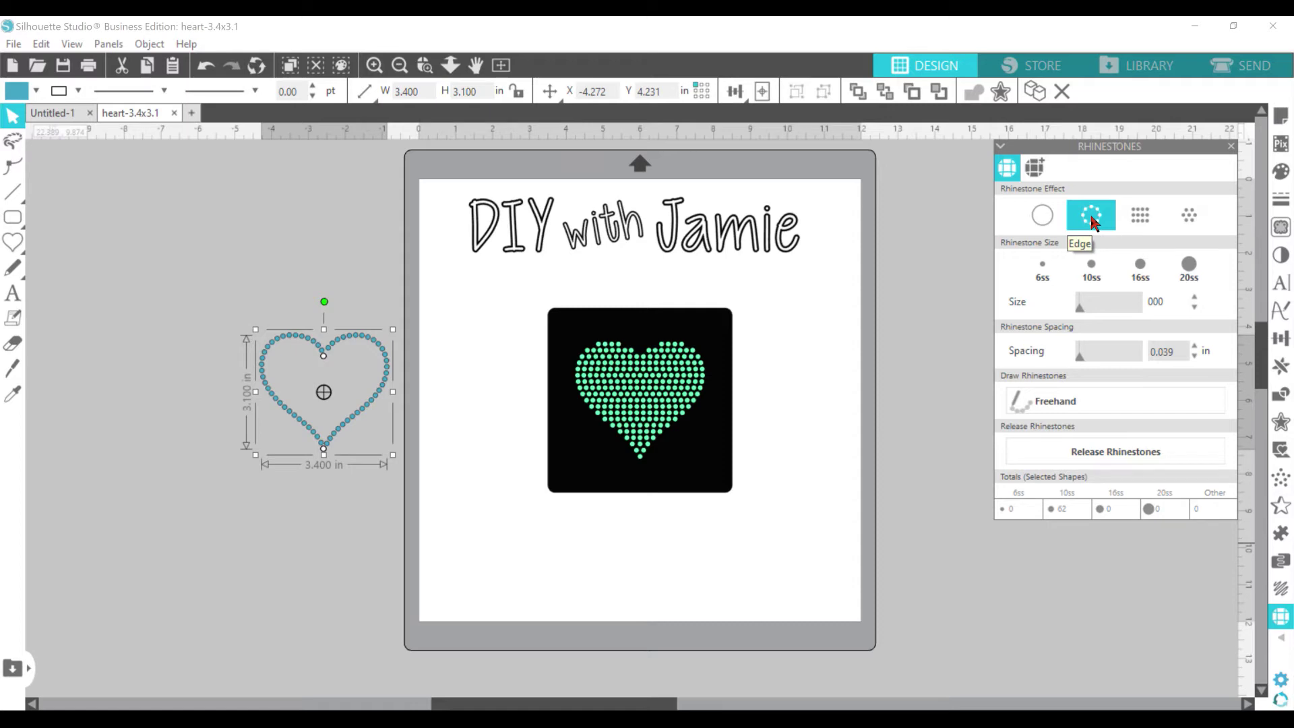
{"action": "left_click", "coordinate": [1135, 221]}
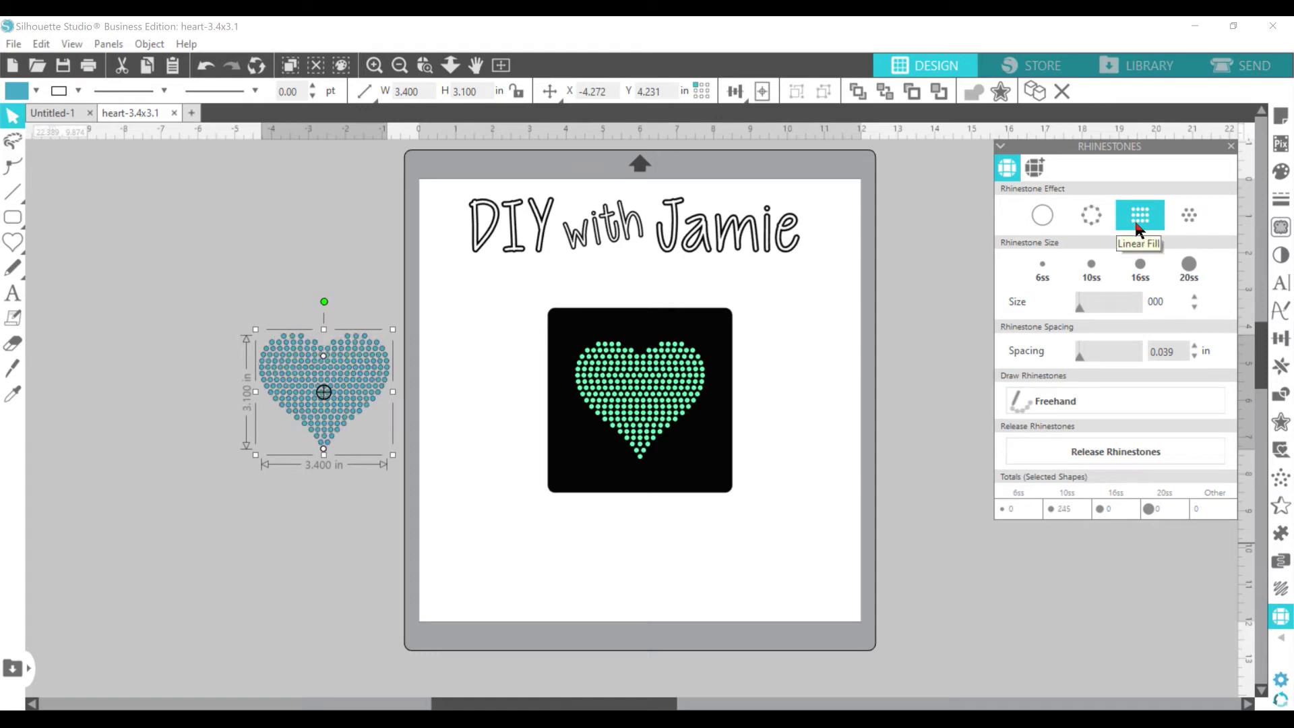
{"action": "left_click", "coordinate": [1191, 222]}
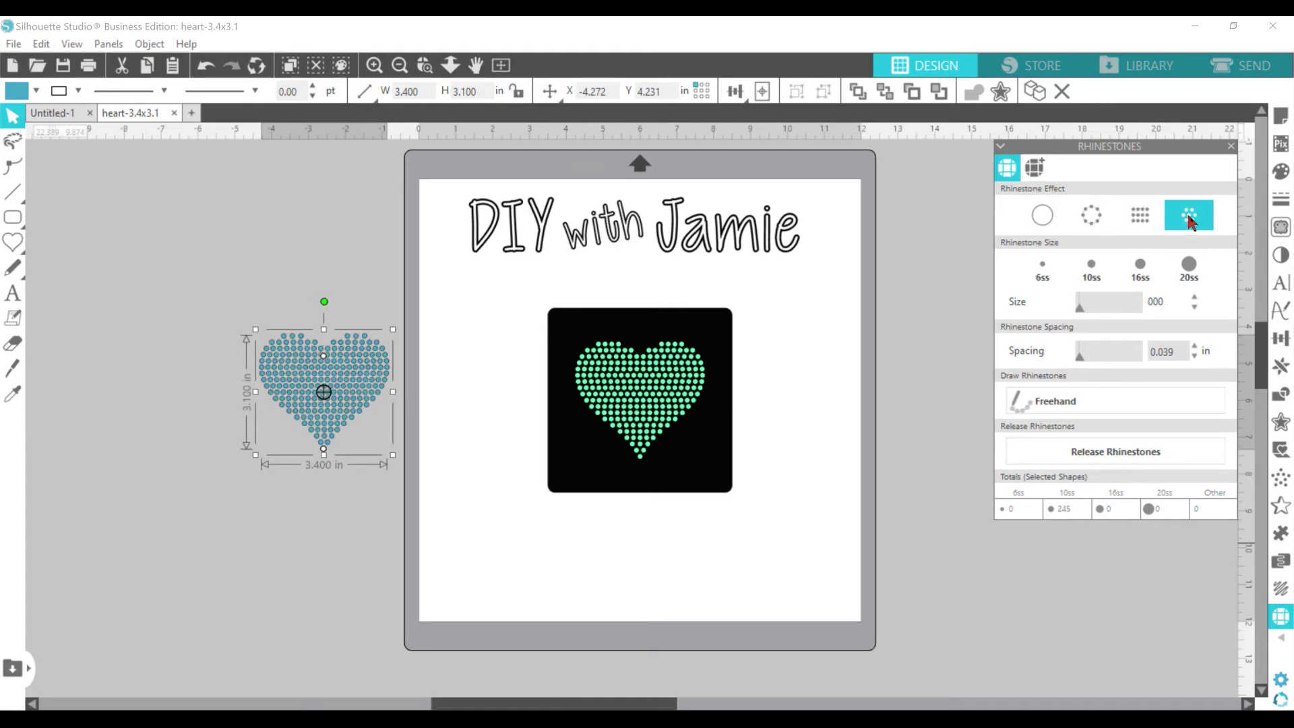
{"action": "left_click", "coordinate": [1188, 217]}
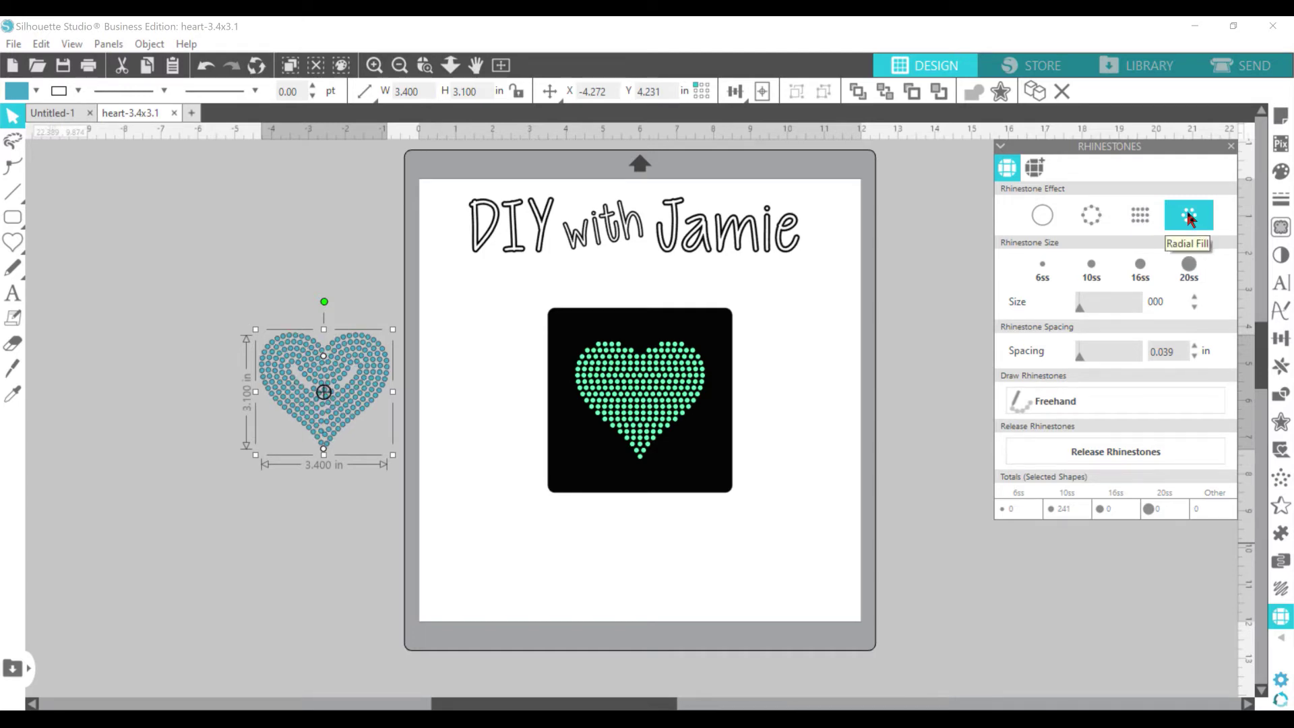
{"action": "left_click", "coordinate": [1138, 216]}
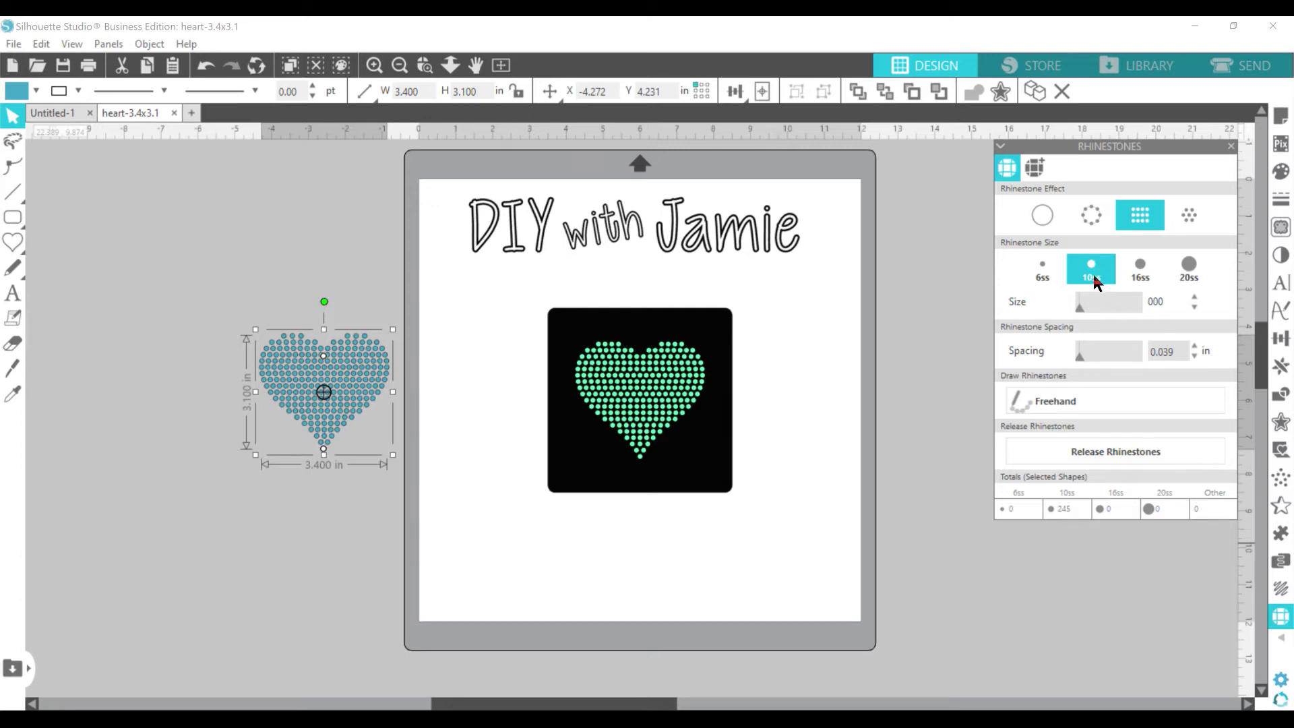
{"action": "mouse_move", "coordinate": [375, 374]}
{"action": "left_mouse_down"}
{"action": "mouse_move", "coordinate": [520, 370]}
{"action": "mouse_move", "coordinate": [382, 352]}
{"action": "mouse_move", "coordinate": [375, 364]}
{"action": "left_mouse_up"}
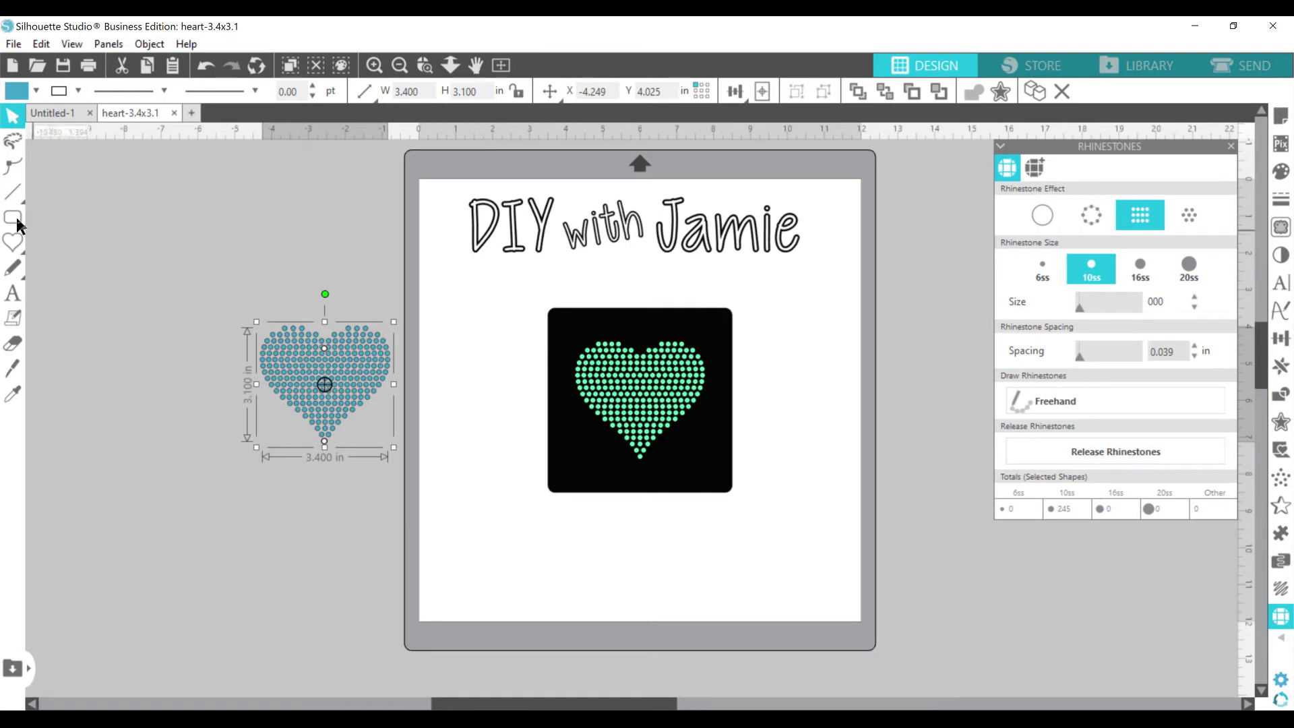
{"action": "mouse_move", "coordinate": [15, 222]}
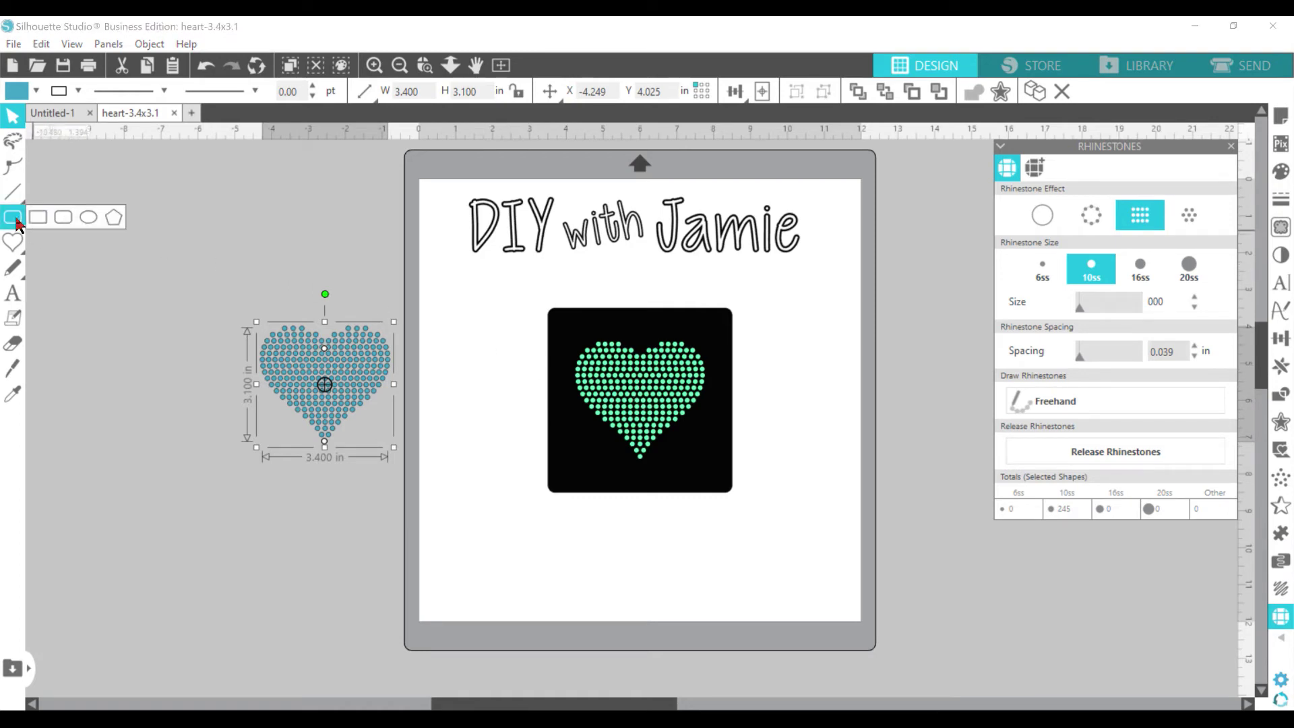
Step: Draw a rounded rectangle over the heart and send it to the back
{"action": "left_click", "coordinate": [66, 222]}
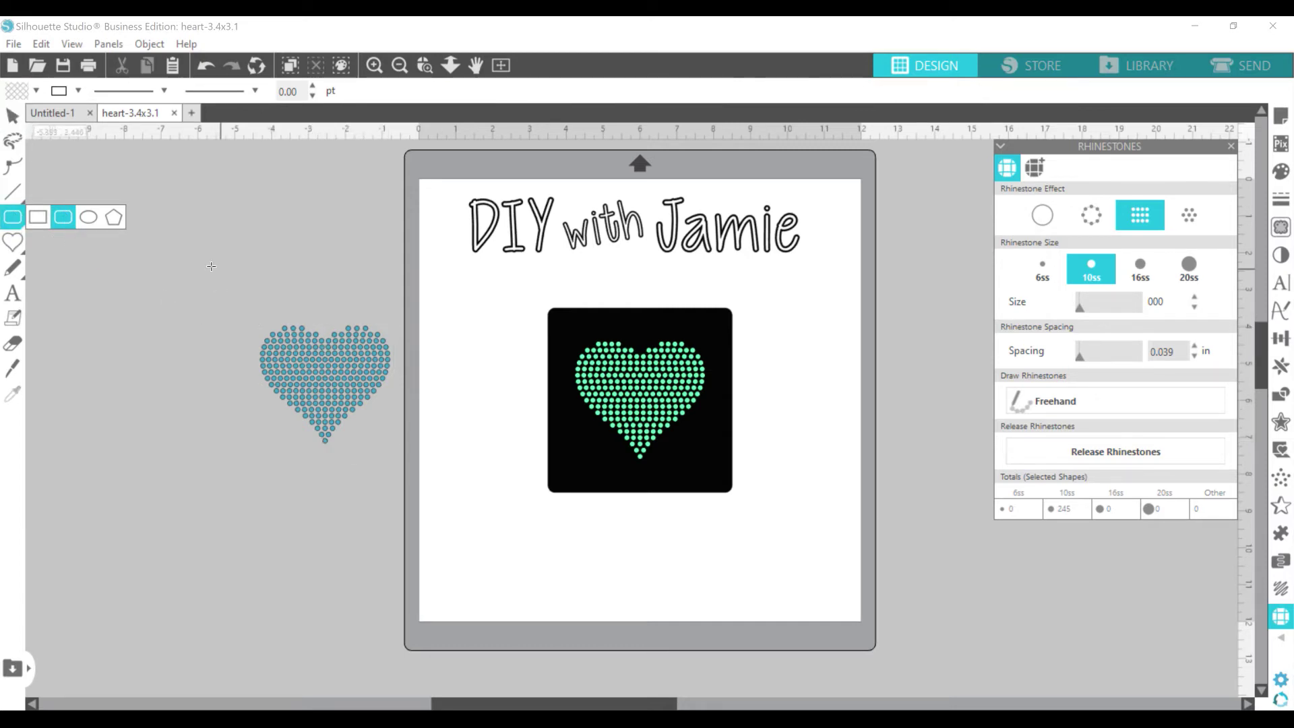
{"action": "left_click_drag", "start_coordinate": [210, 278], "coordinate": [463, 510]}
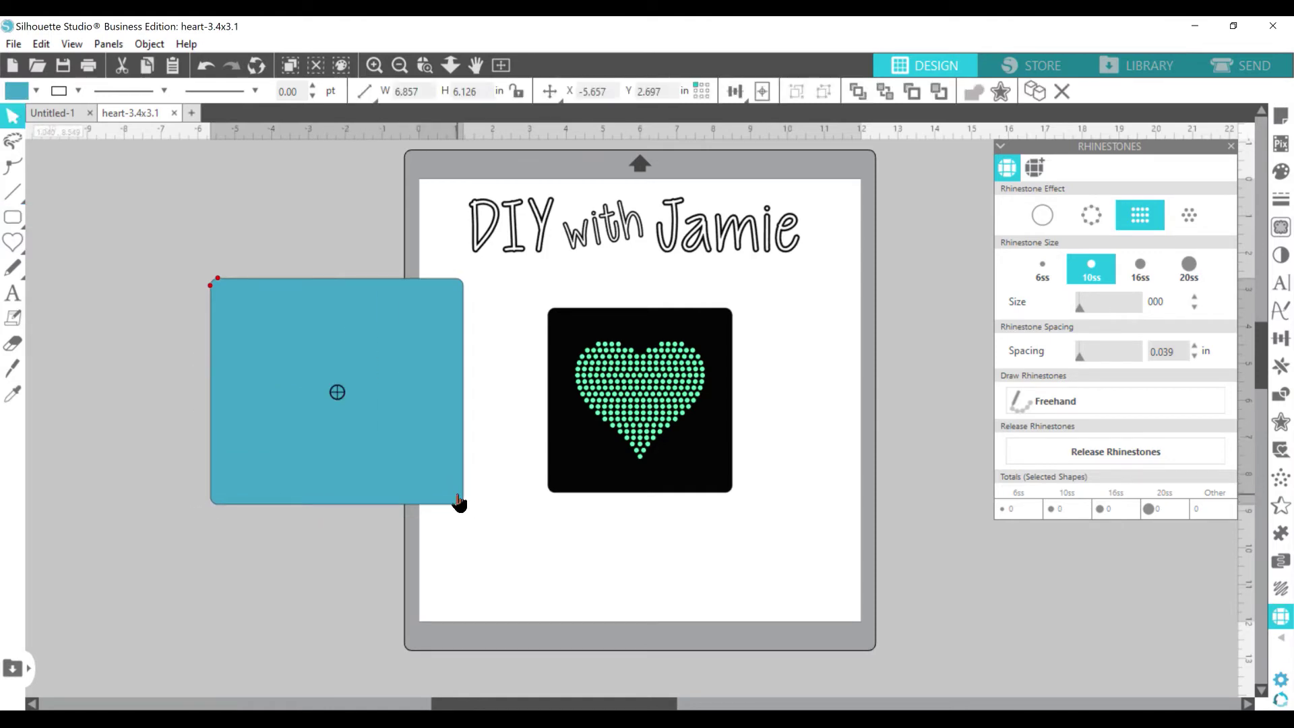
{"action": "right_click", "coordinate": [458, 500]}
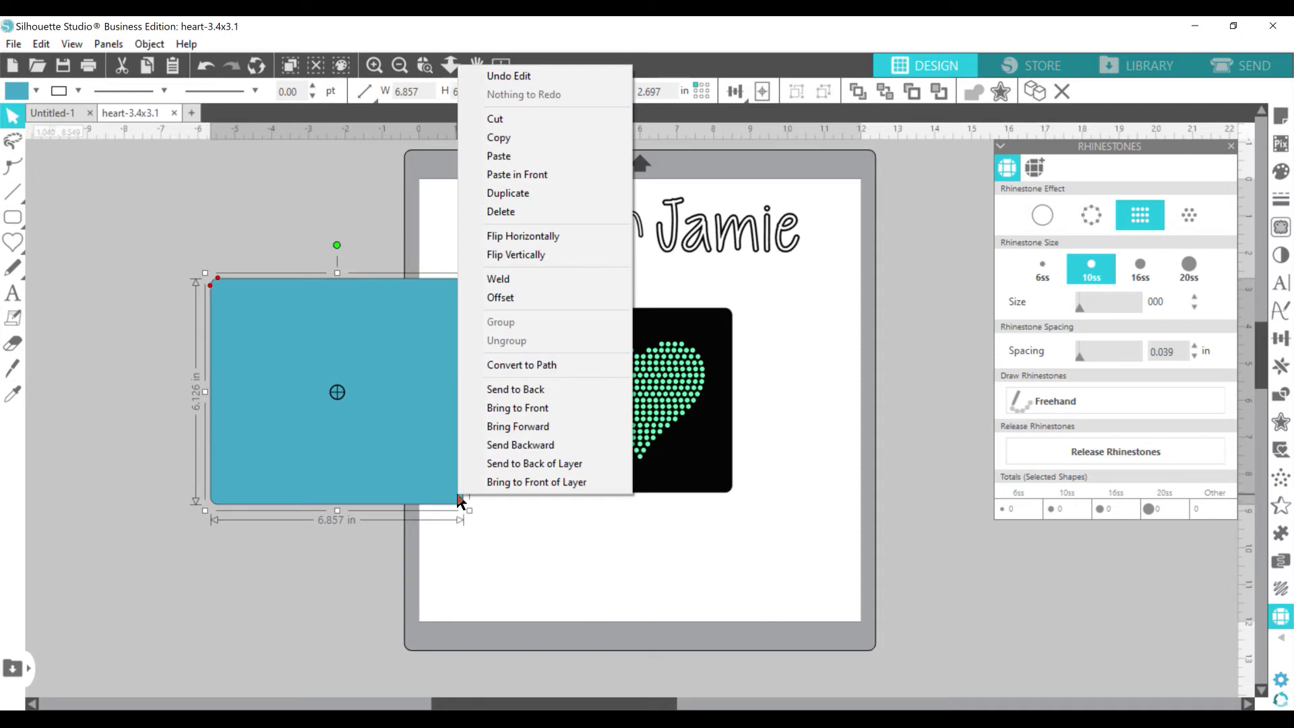
{"action": "left_click", "coordinate": [496, 391]}
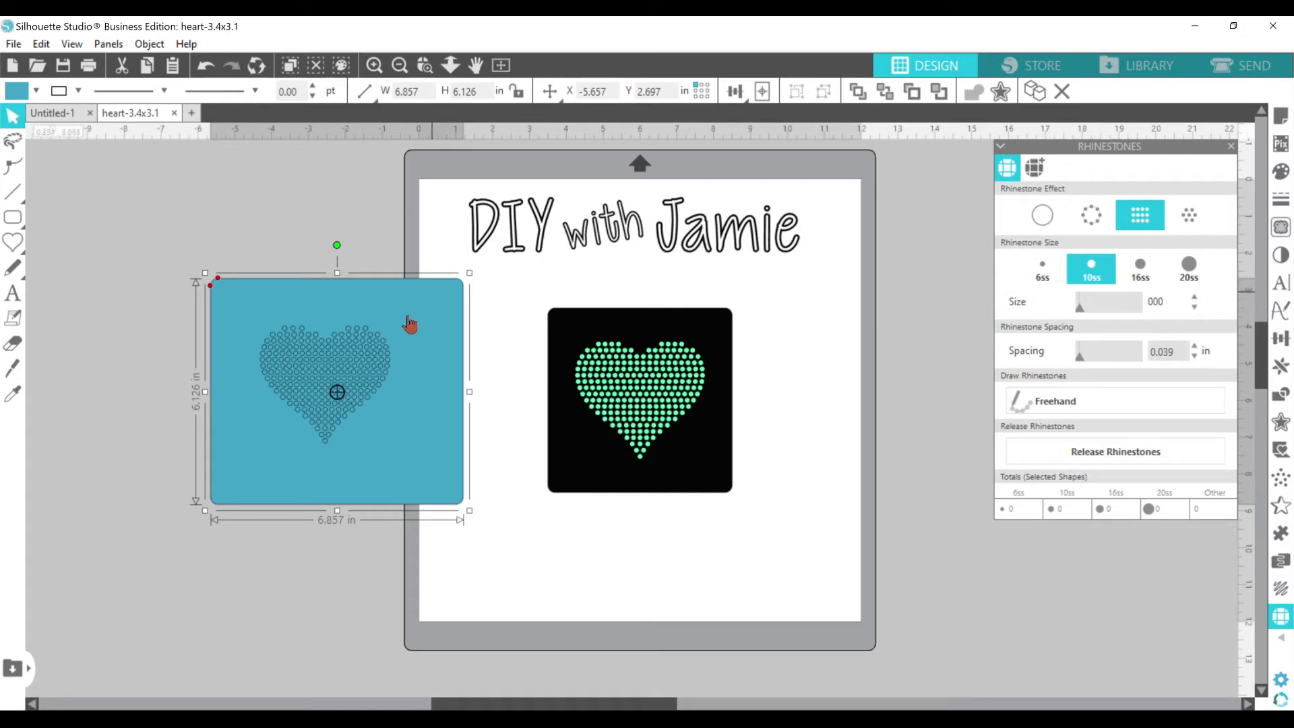
{"action": "left_click", "coordinate": [402, 91]}
Step: Set the rounded rectangle's width and height to 5 in
{"action": "type", "text": "5"}
{"action": "key", "text": "Return"}
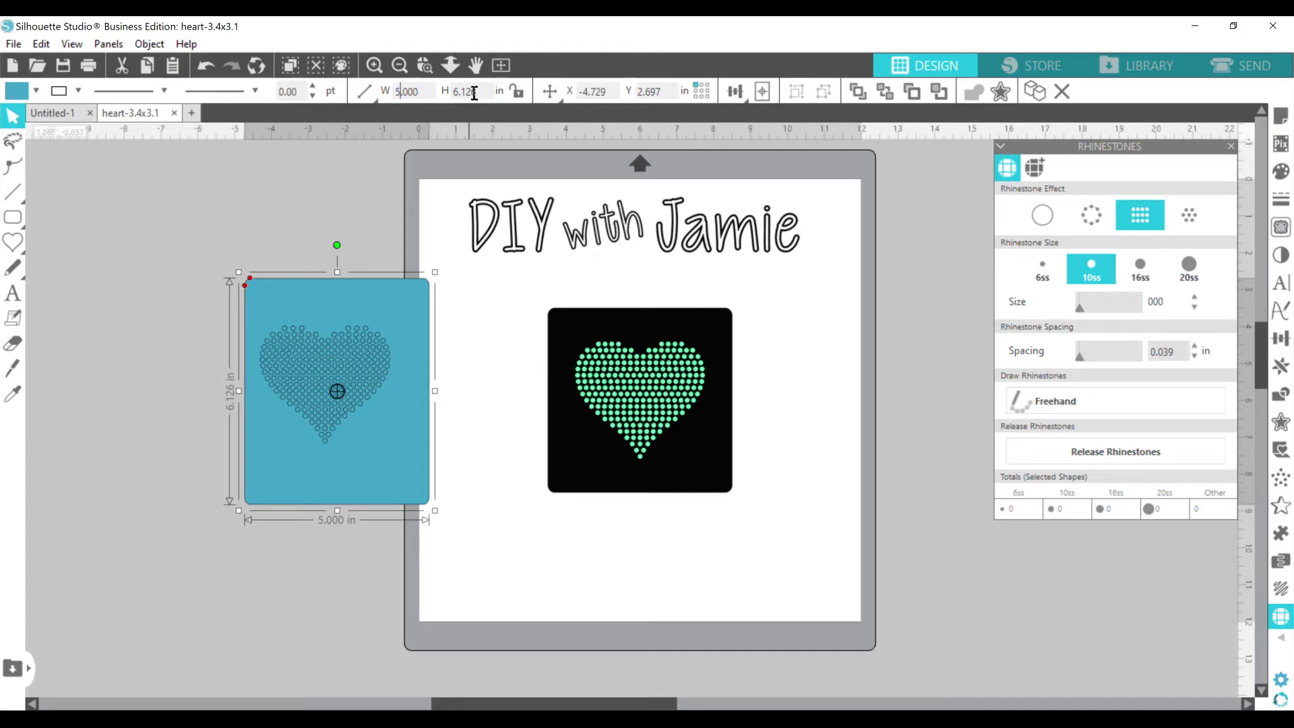
{"action": "left_click", "coordinate": [473, 93]}
{"action": "type", "text": "5"}
{"action": "key", "text": "Return"}
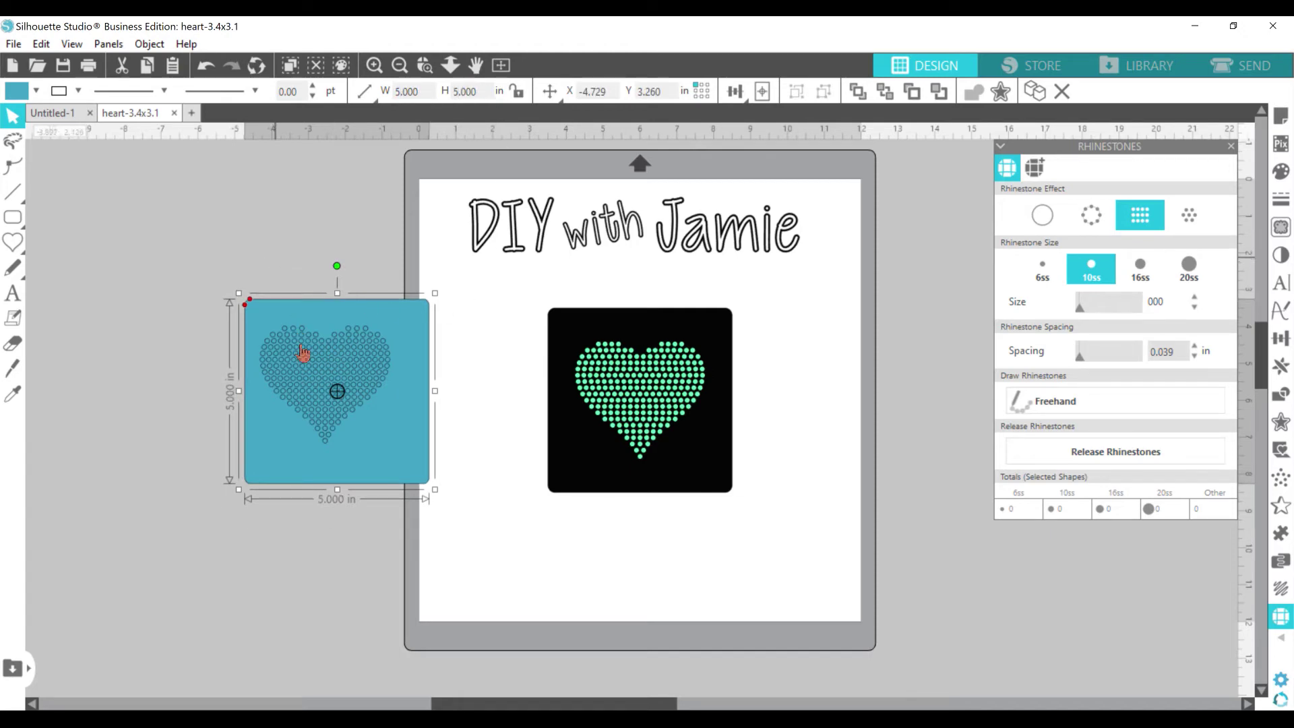
Step: Align the heart to the square's horizontal centre and vertical middle
{"action": "left_click", "coordinate": [216, 254]}
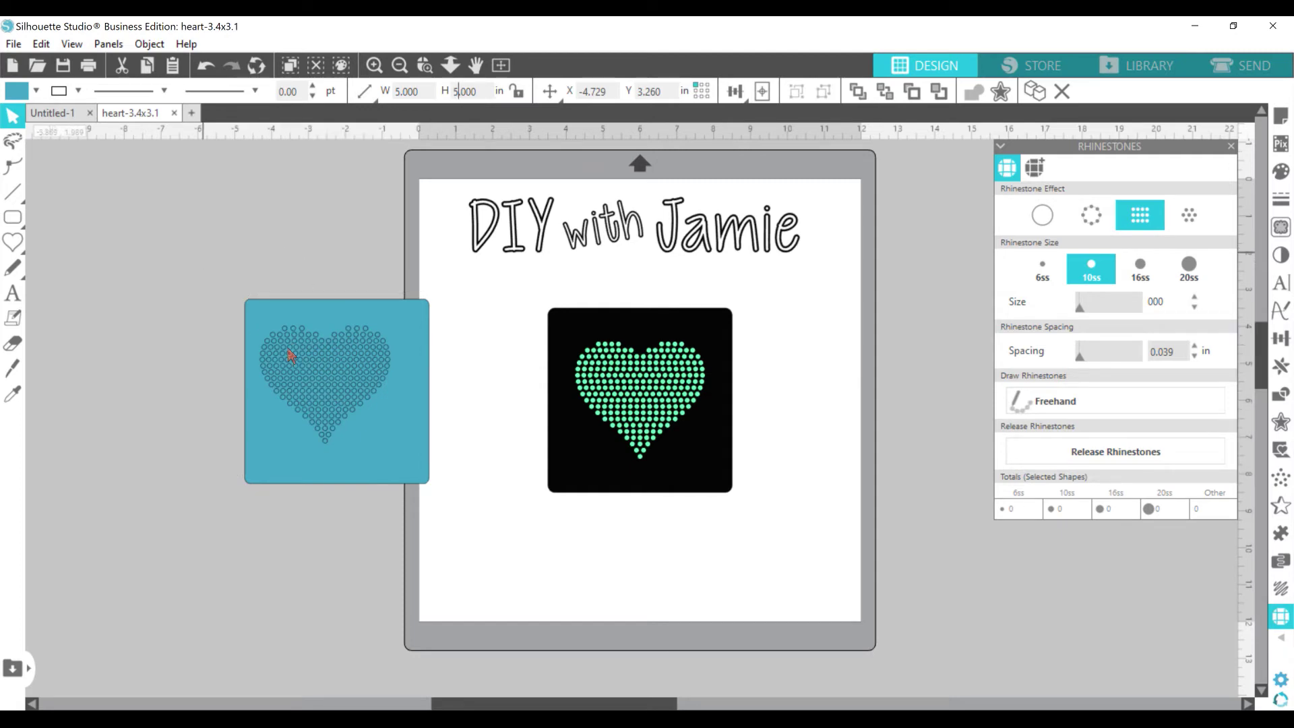
{"action": "left_click", "coordinate": [291, 356]}
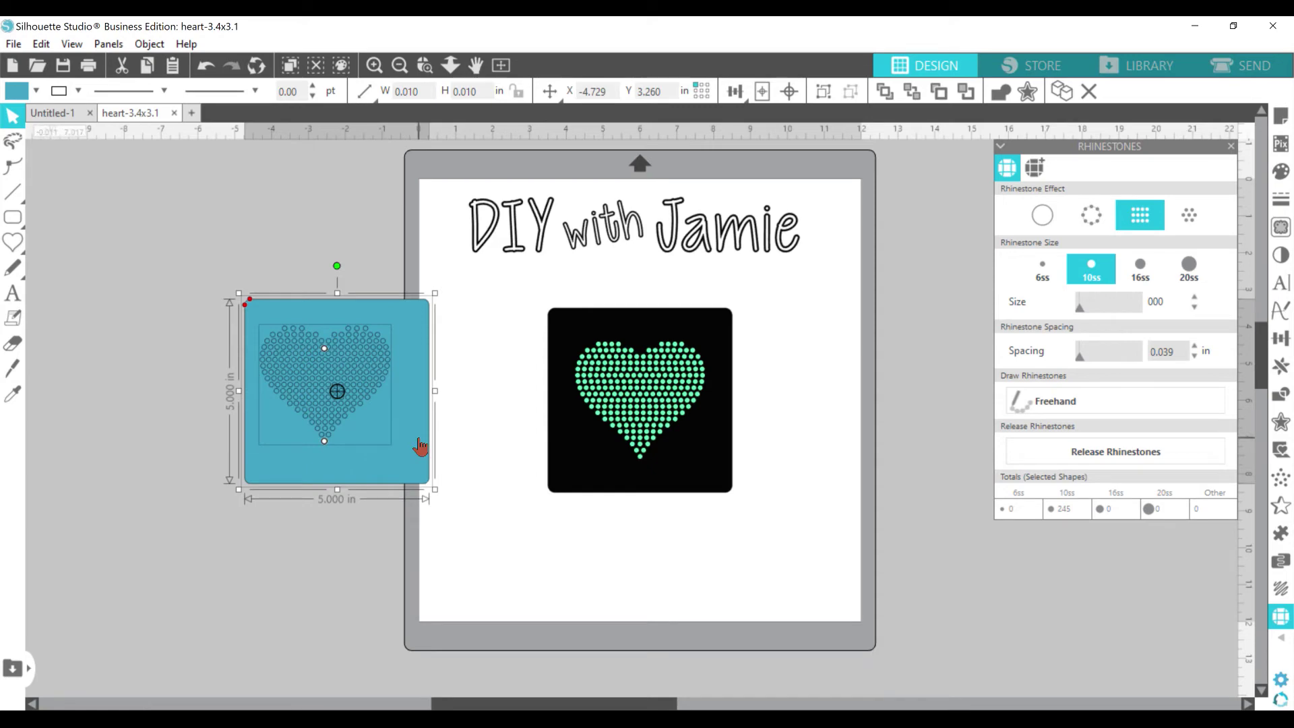
{"action": "left_click", "coordinate": [734, 98]}
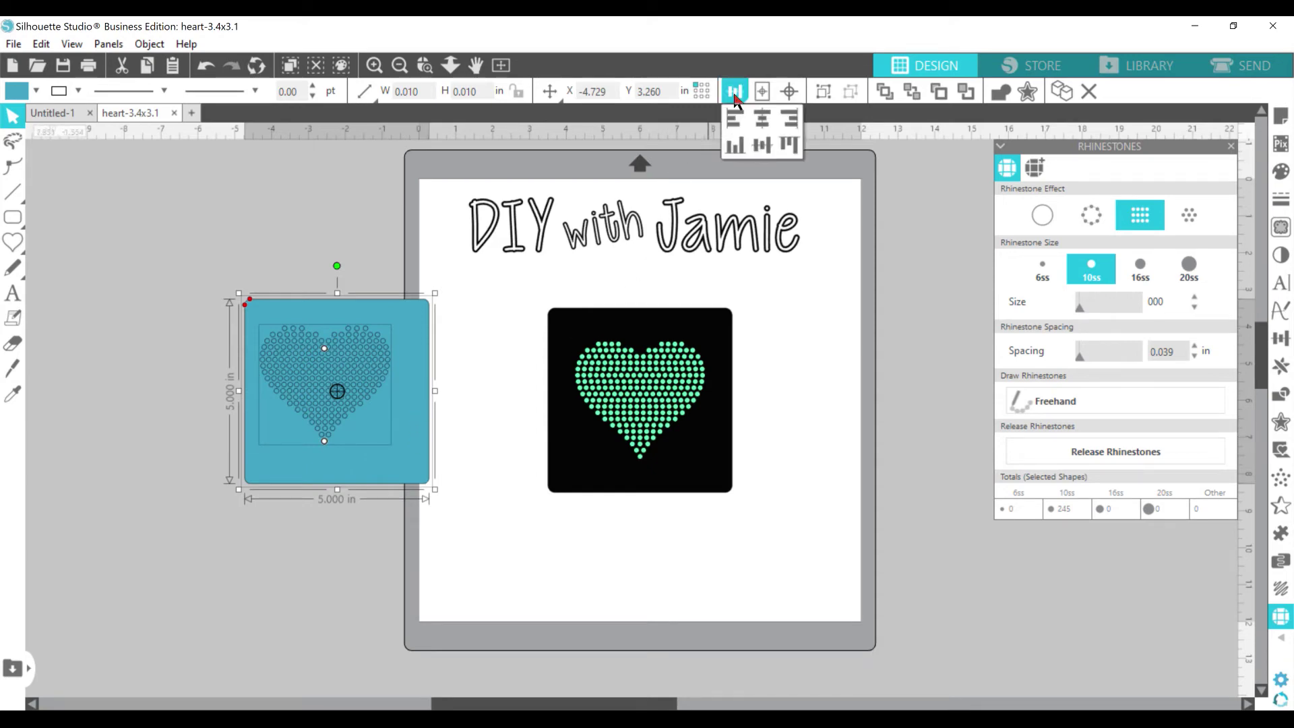
{"action": "left_click", "coordinate": [763, 118]}
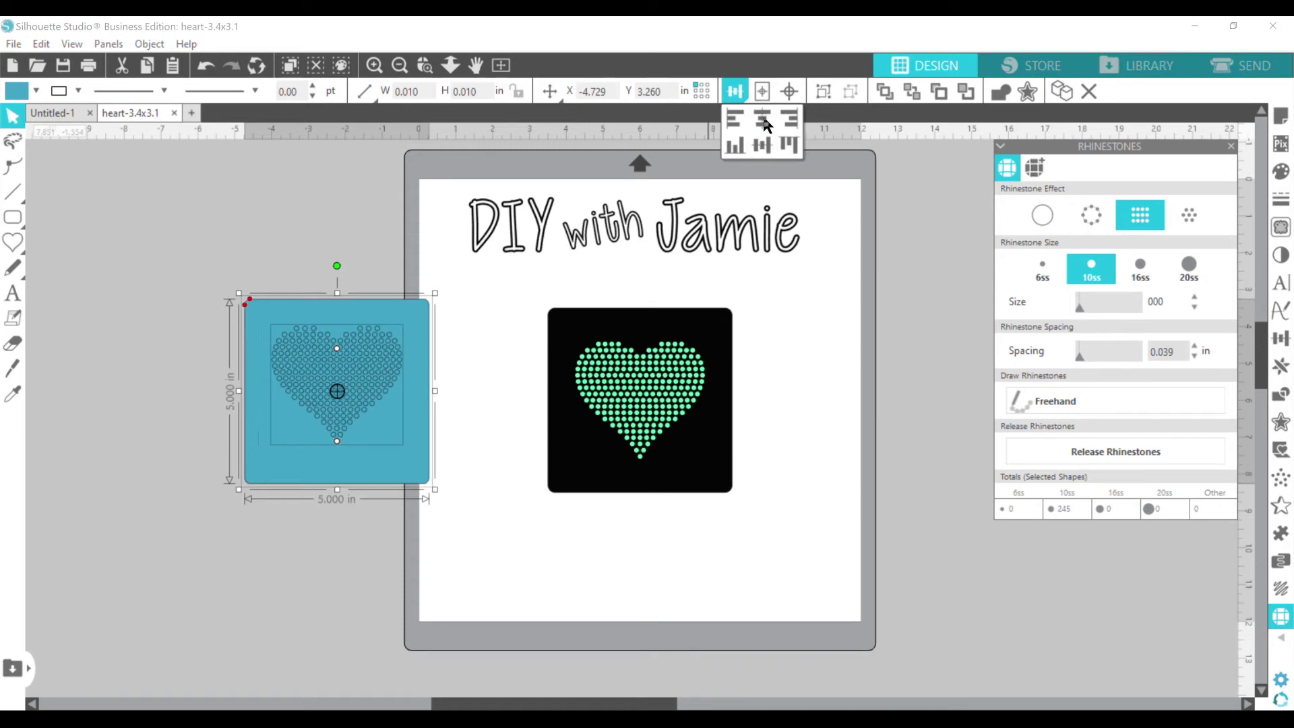
{"action": "left_click", "coordinate": [764, 148]}
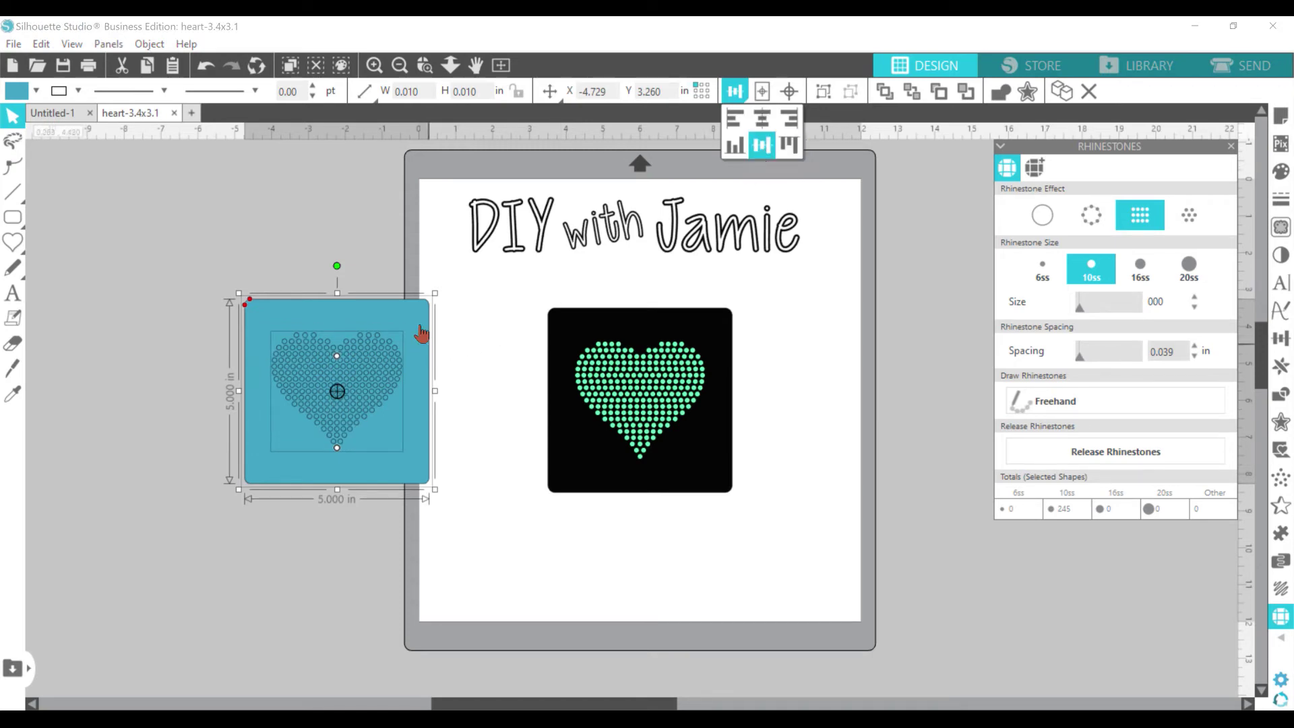
{"action": "left_click", "coordinate": [271, 259]}
Step: Fill the rounded square behind the heart with black
{"action": "left_click", "coordinate": [269, 314]}
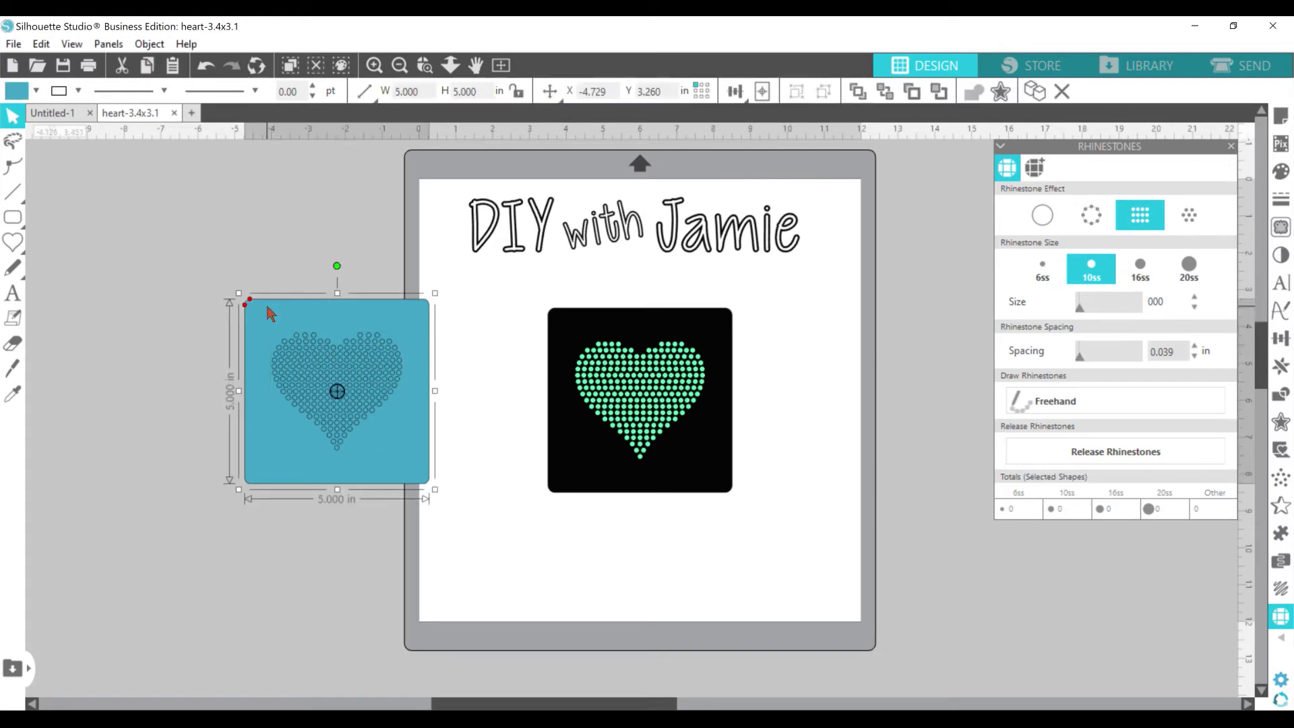
{"action": "left_click", "coordinate": [190, 217]}
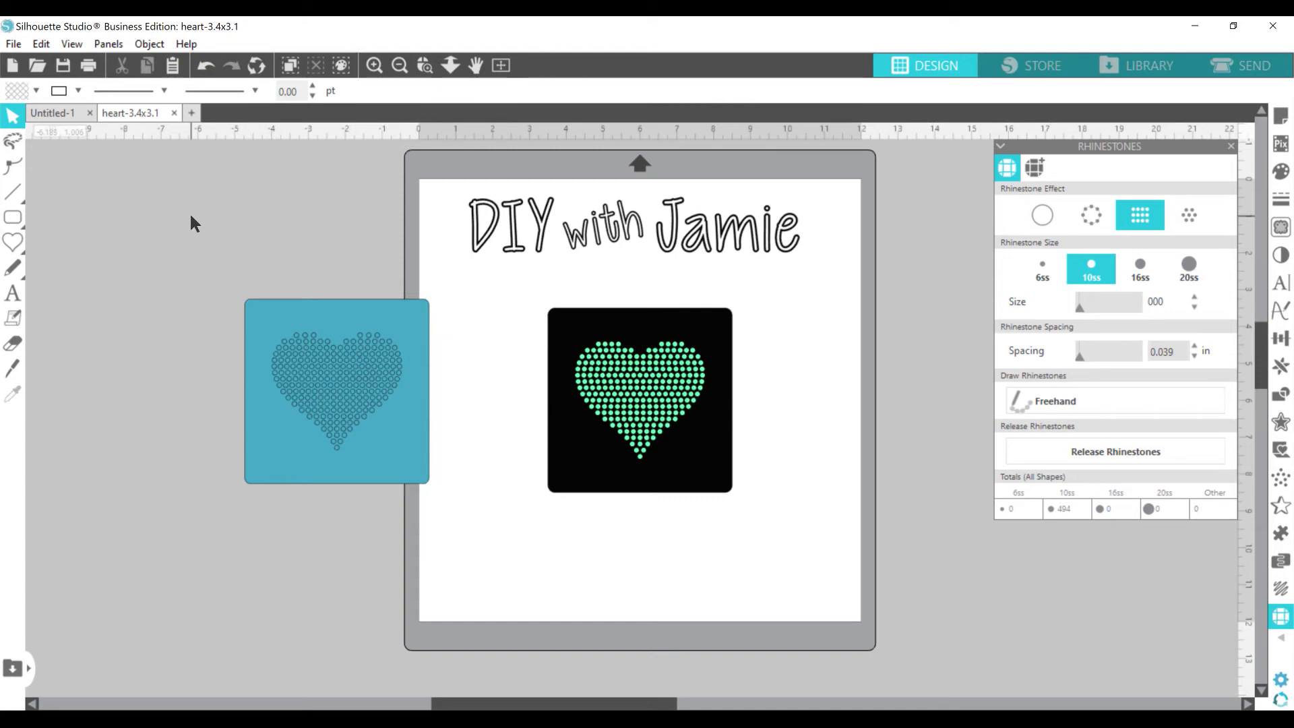
{"action": "left_click", "coordinate": [302, 316]}
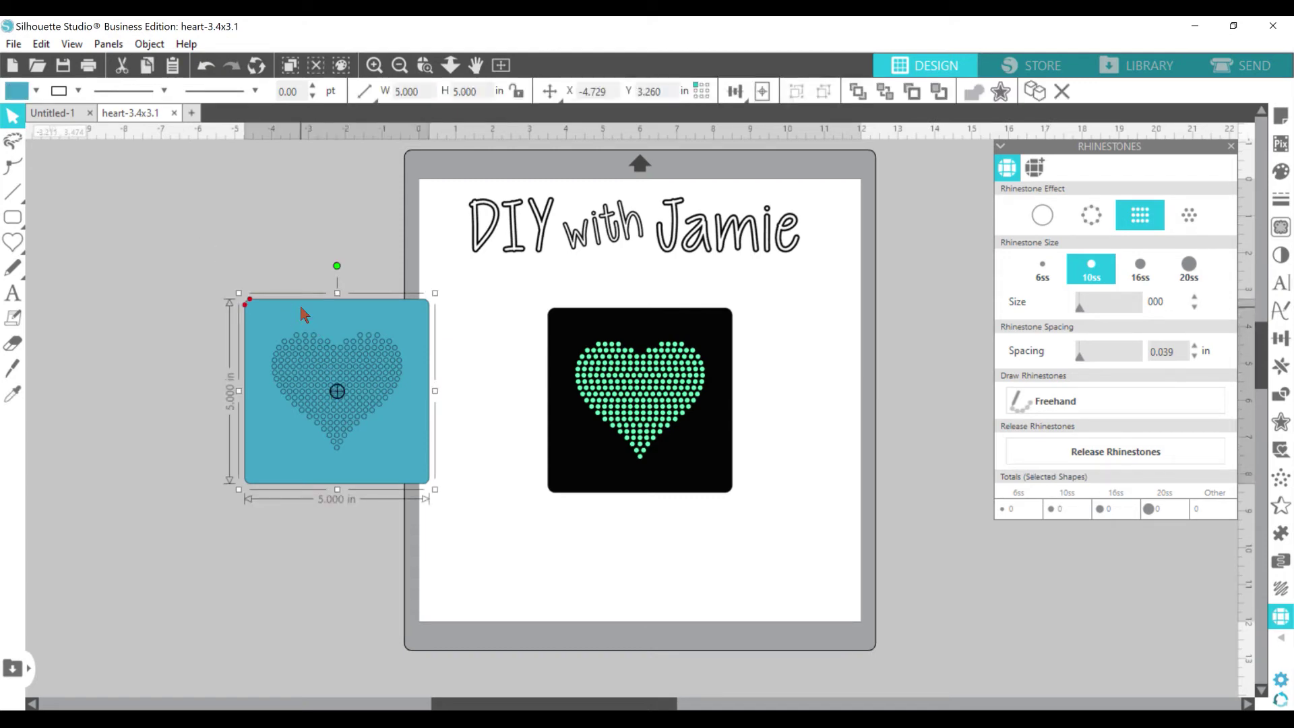
{"action": "left_click", "coordinate": [36, 91]}
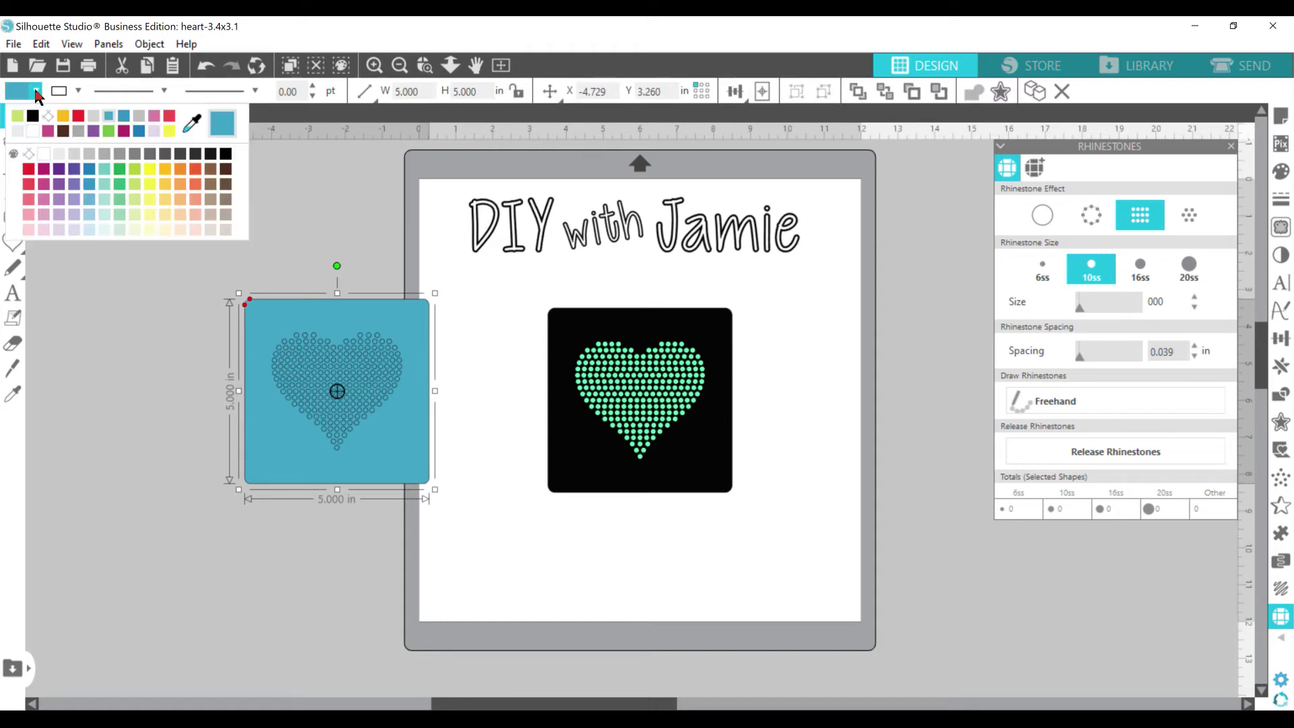
{"action": "left_click", "coordinate": [223, 152]}
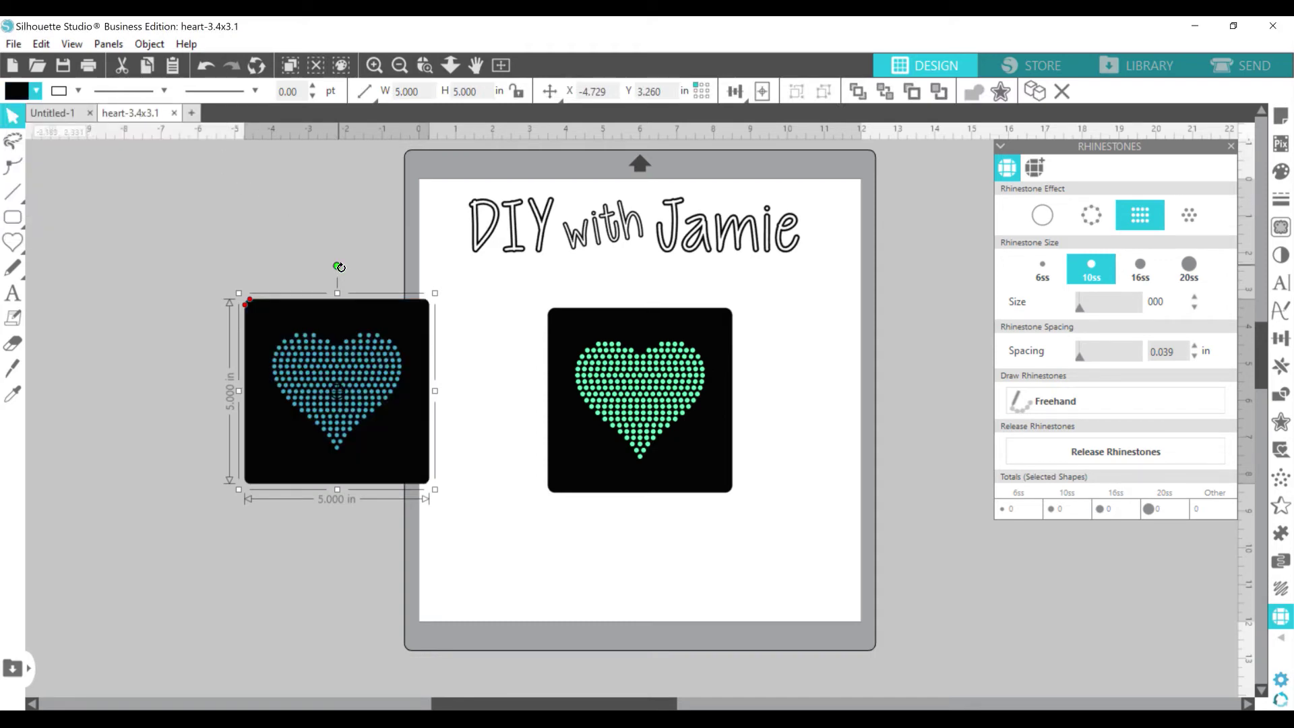
Step: Colour the rhinestone heart pale yellow
{"action": "left_click", "coordinate": [315, 370]}
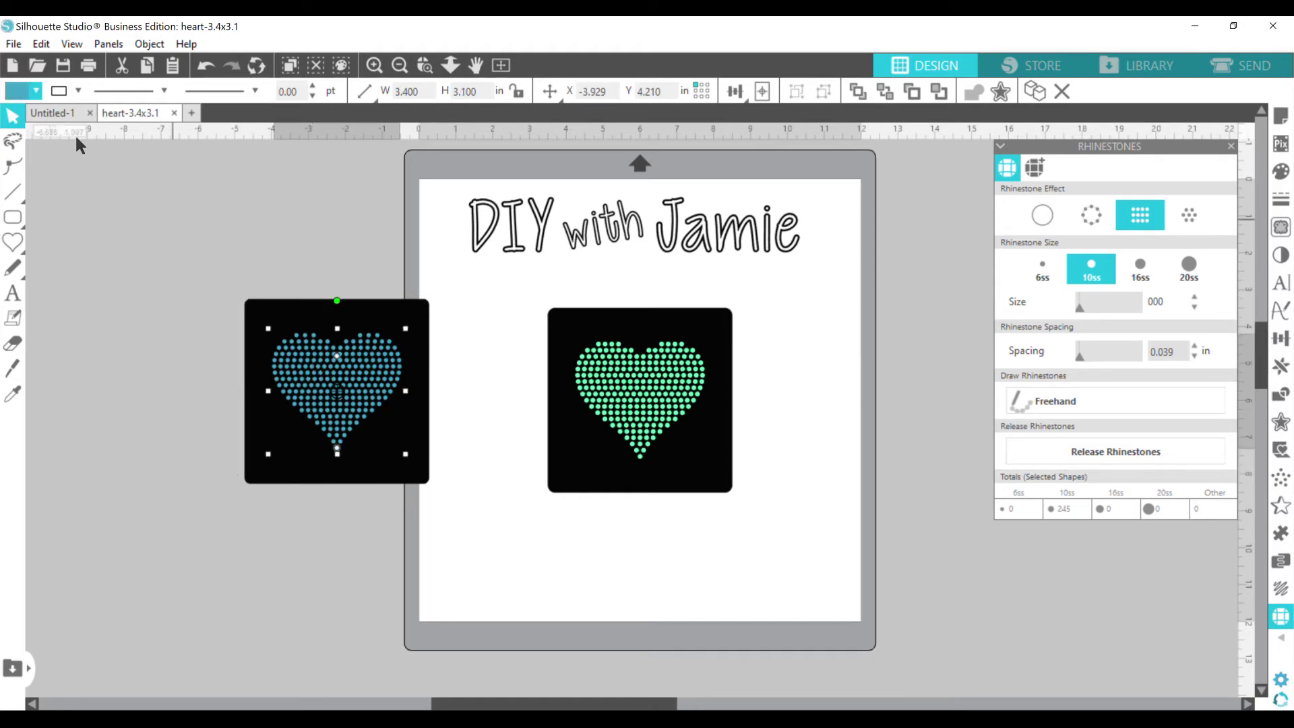
{"action": "left_click", "coordinate": [36, 91]}
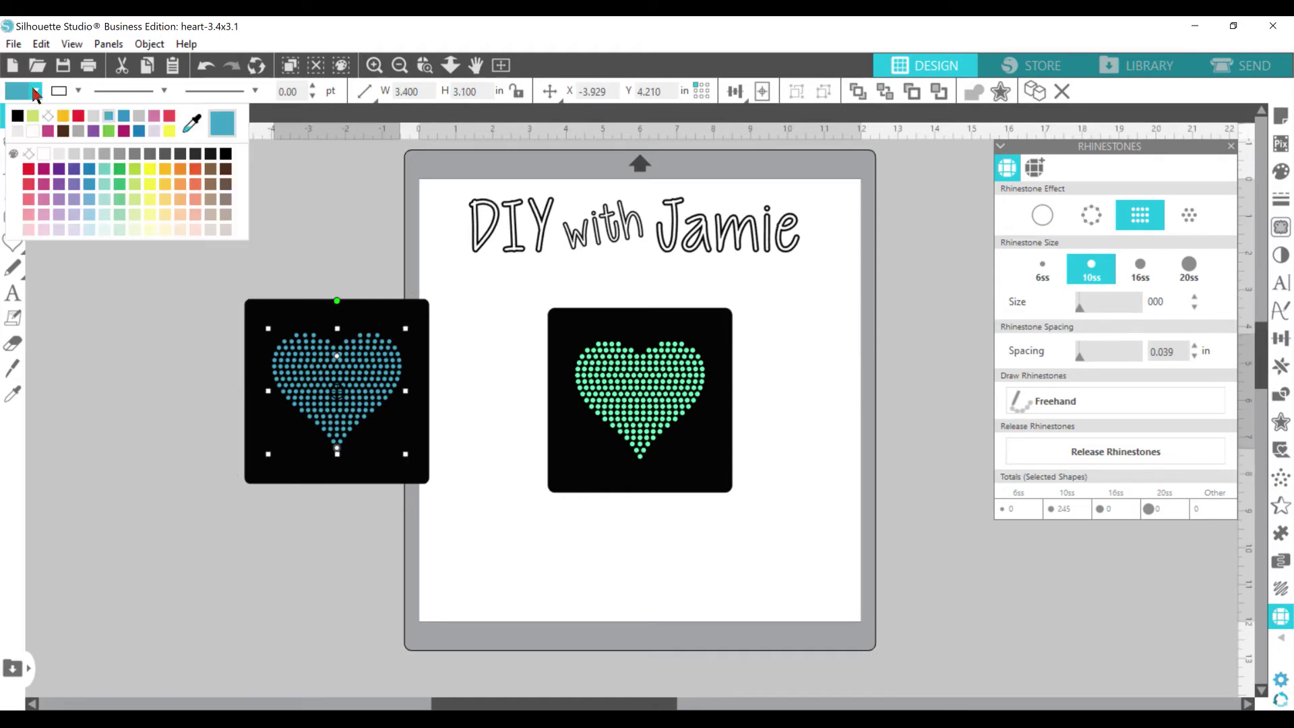
{"action": "left_click", "coordinate": [149, 195]}
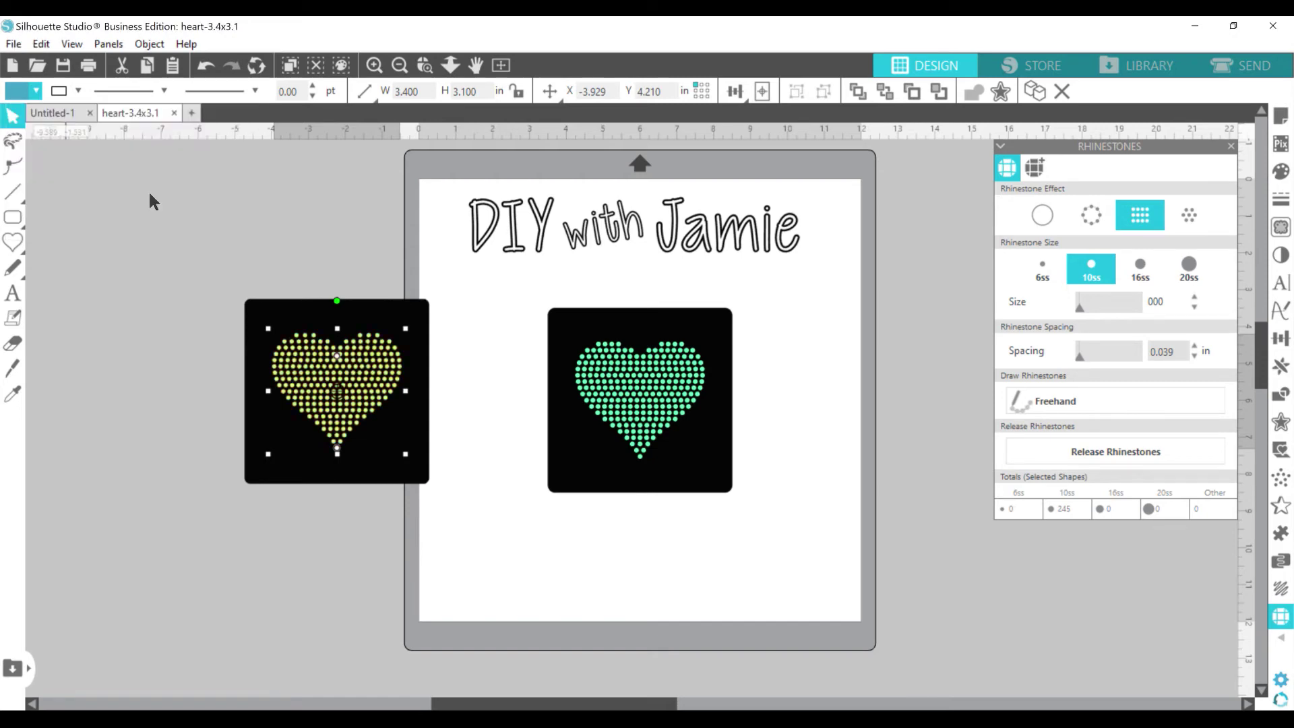
{"action": "left_click", "coordinate": [257, 242]}
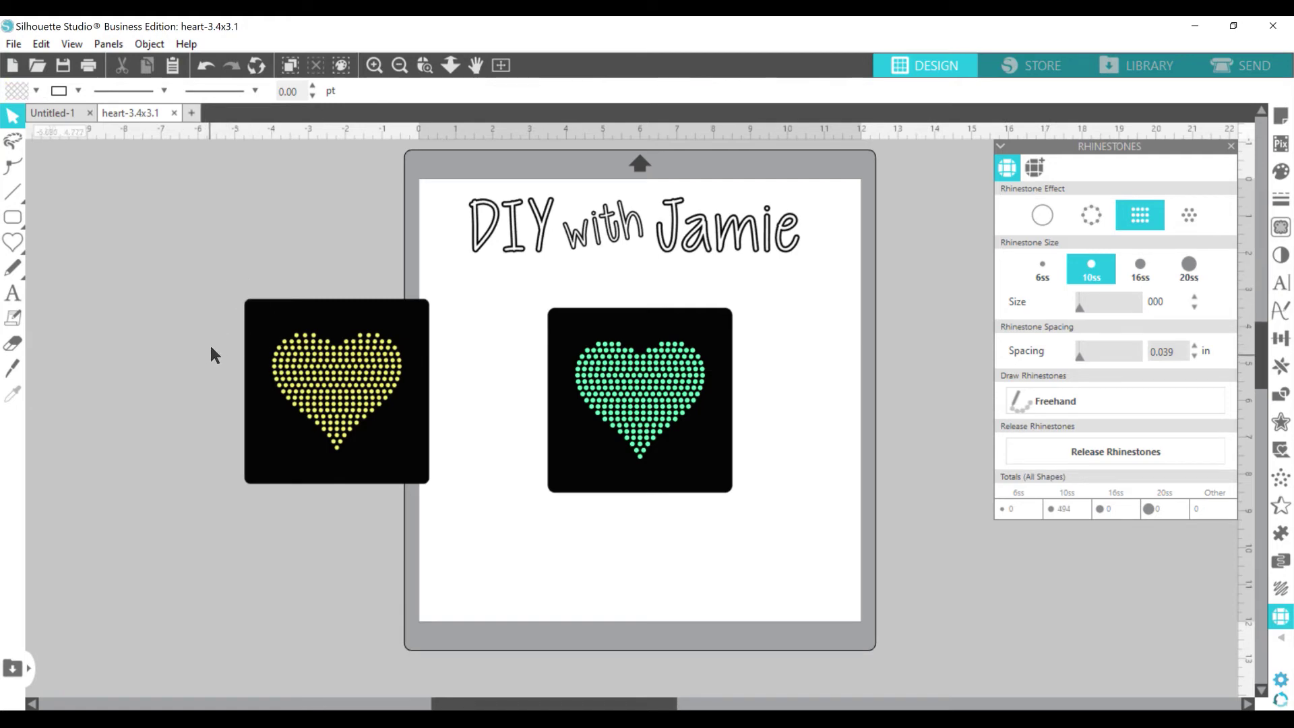
Step: Copy the black square with yellow heart and paste it at the Untitled-1 mat's top-left
{"action": "left_click", "coordinate": [389, 420]}
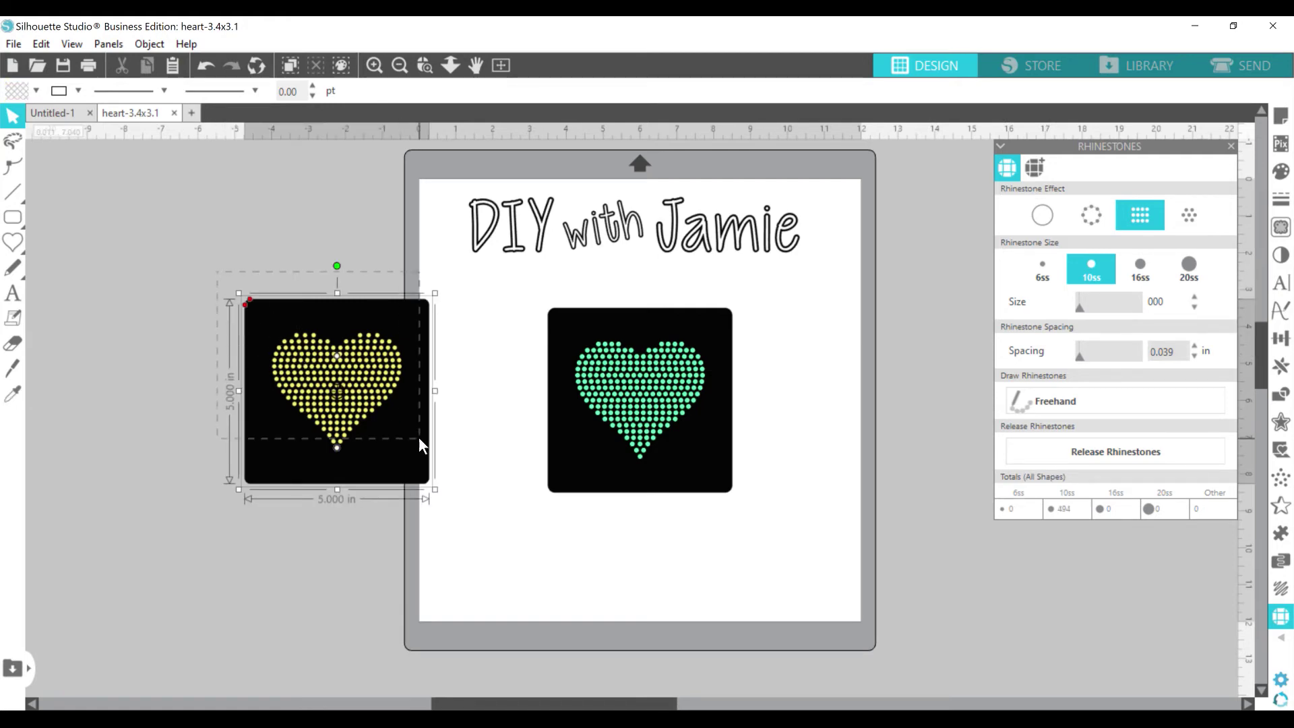
{"action": "right_click", "coordinate": [384, 391]}
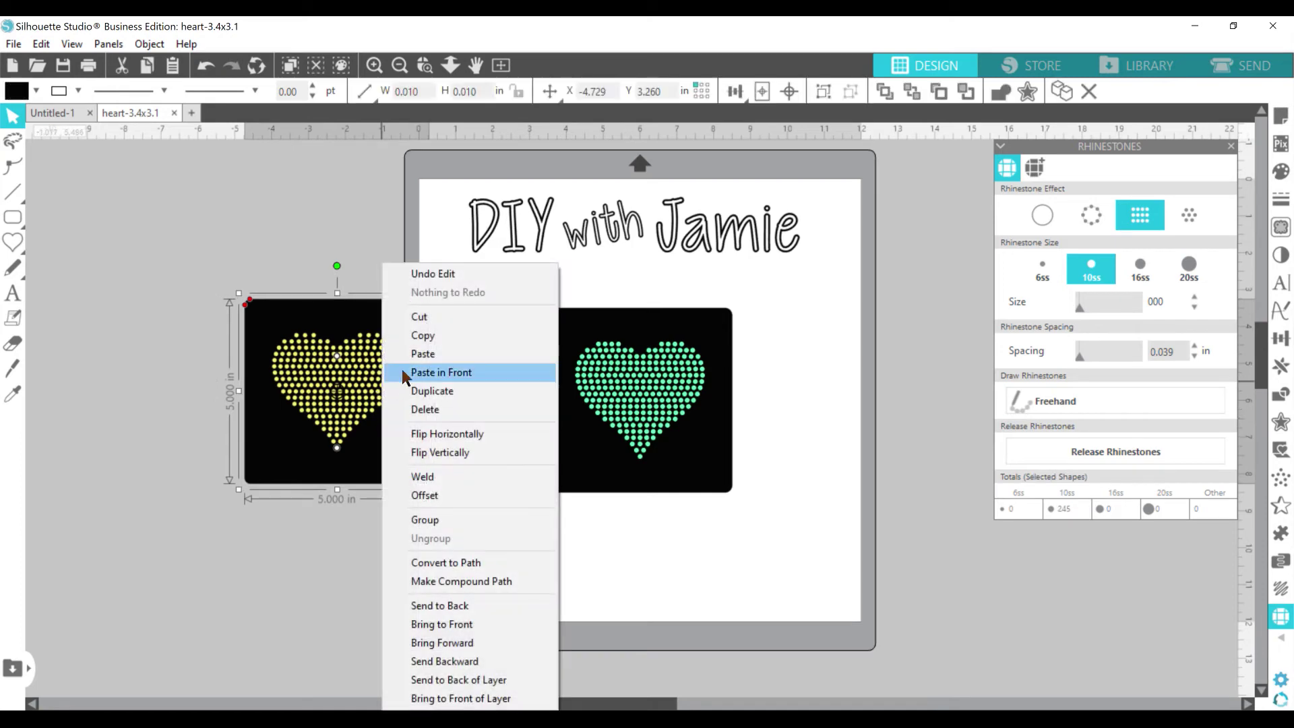
{"action": "left_click", "coordinate": [424, 336]}
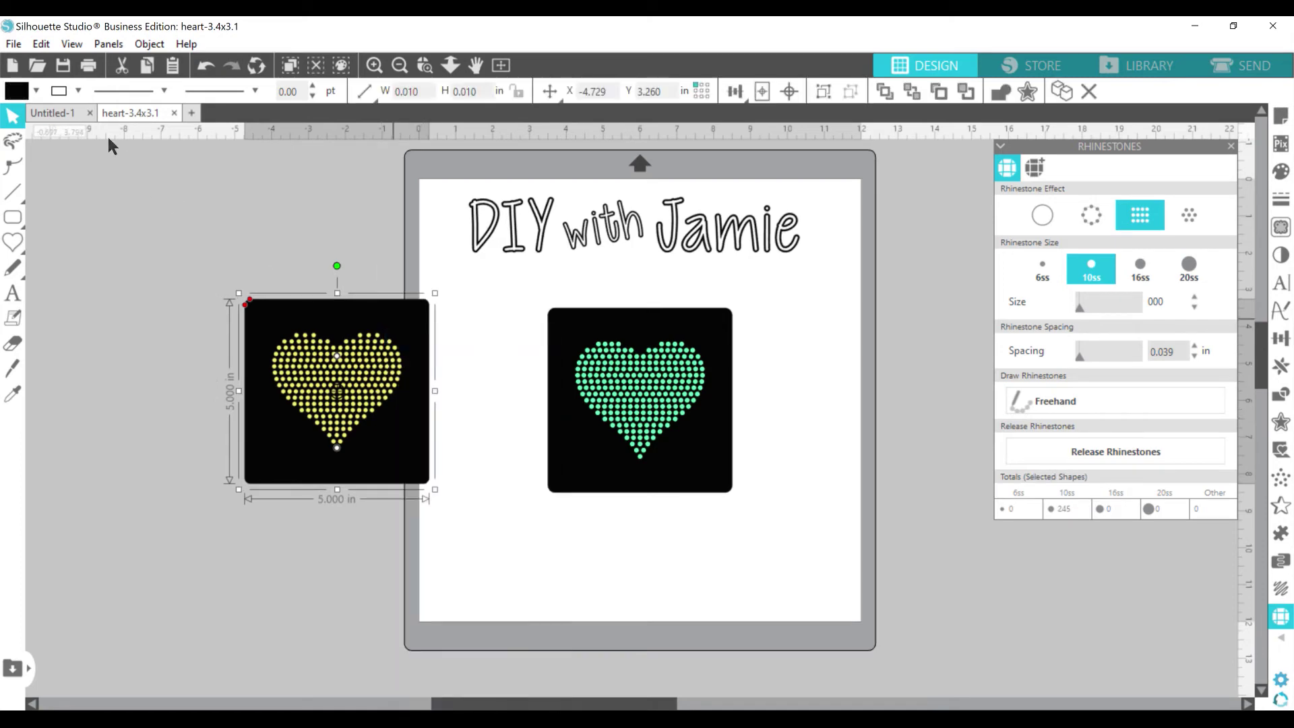
{"action": "left_click", "coordinate": [51, 112]}
{"action": "right_click", "coordinate": [585, 341]}
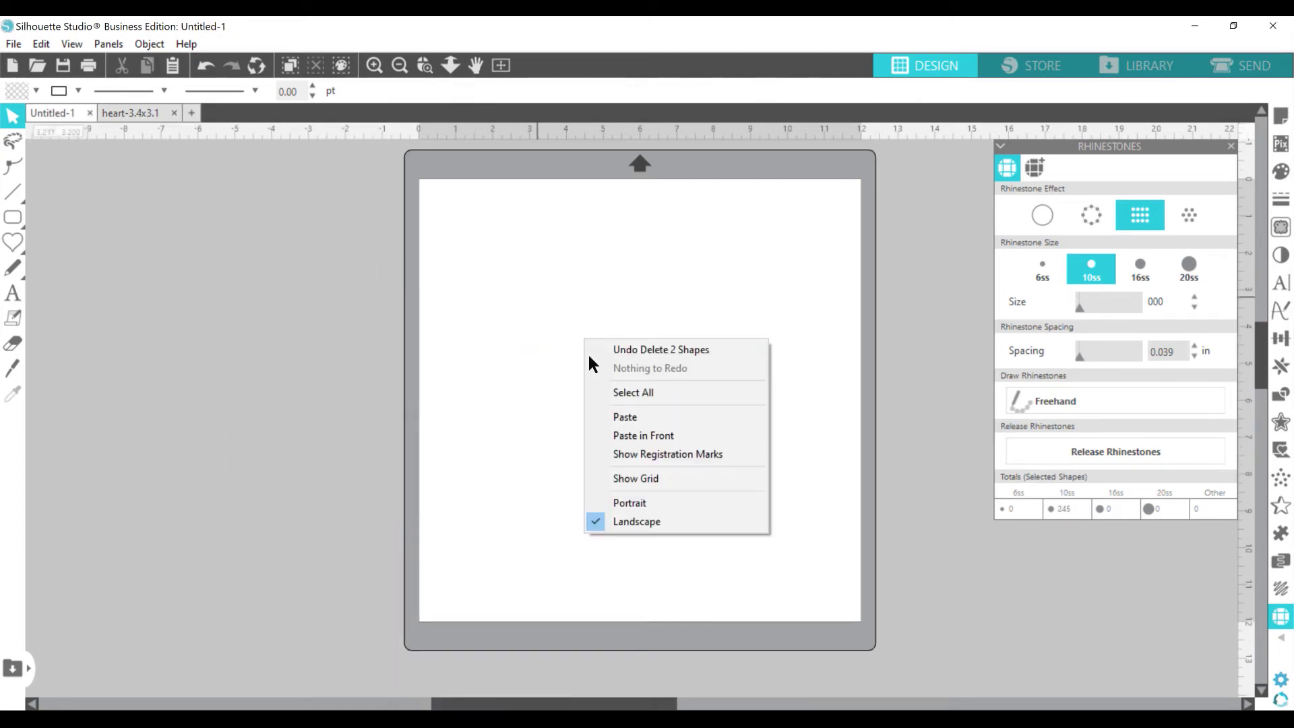
{"action": "left_click", "coordinate": [610, 417]}
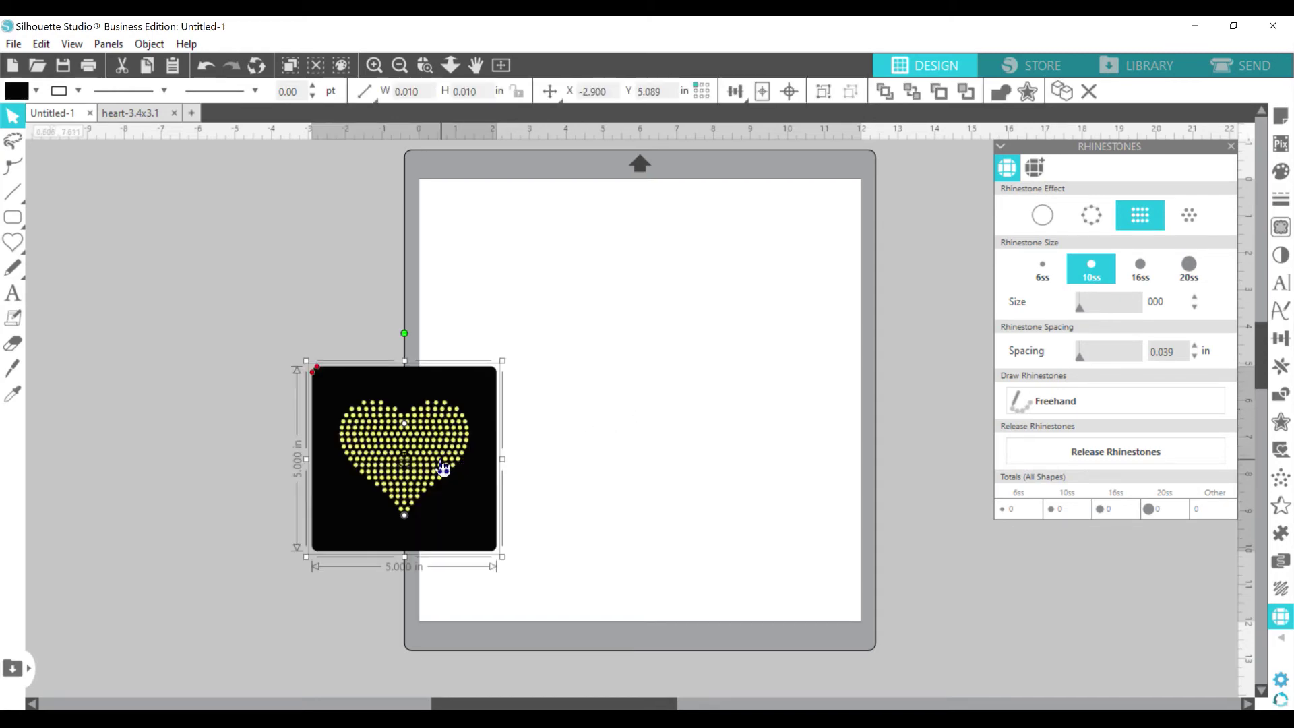
{"action": "left_click_drag", "start_coordinate": [443, 467], "coordinate": [564, 272]}
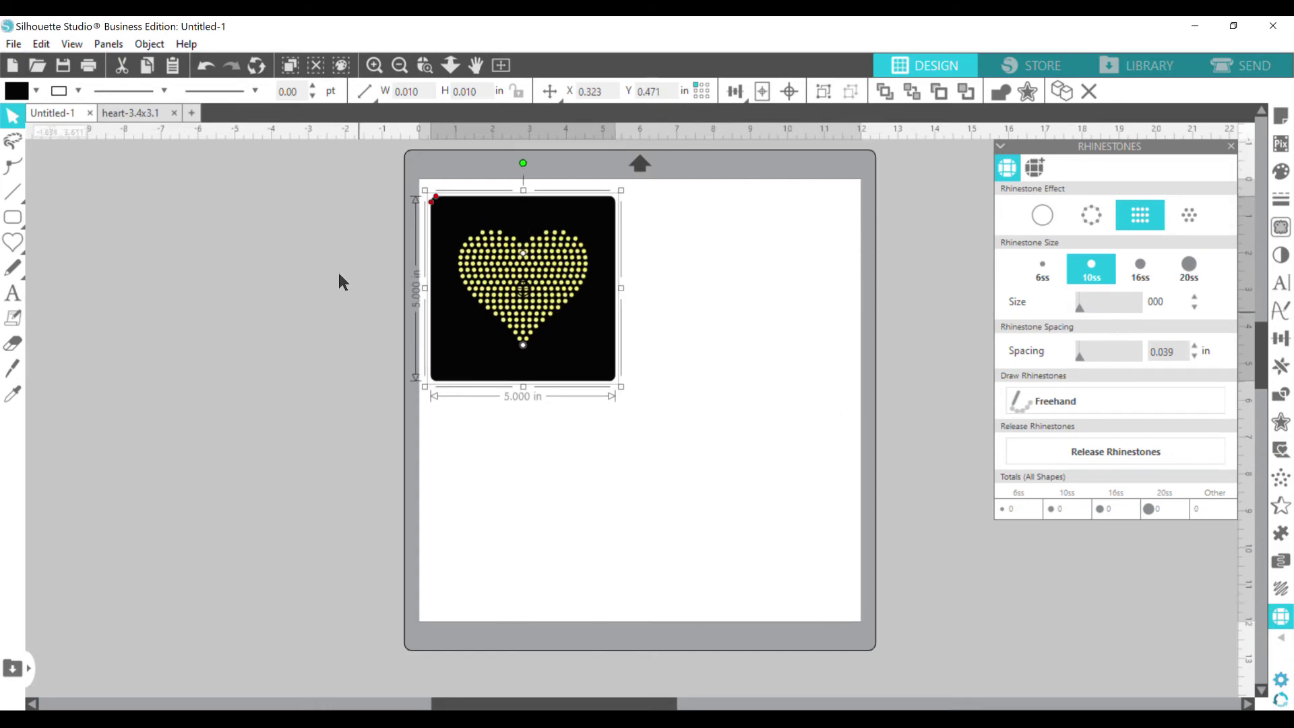
{"action": "left_click", "coordinate": [427, 268]}
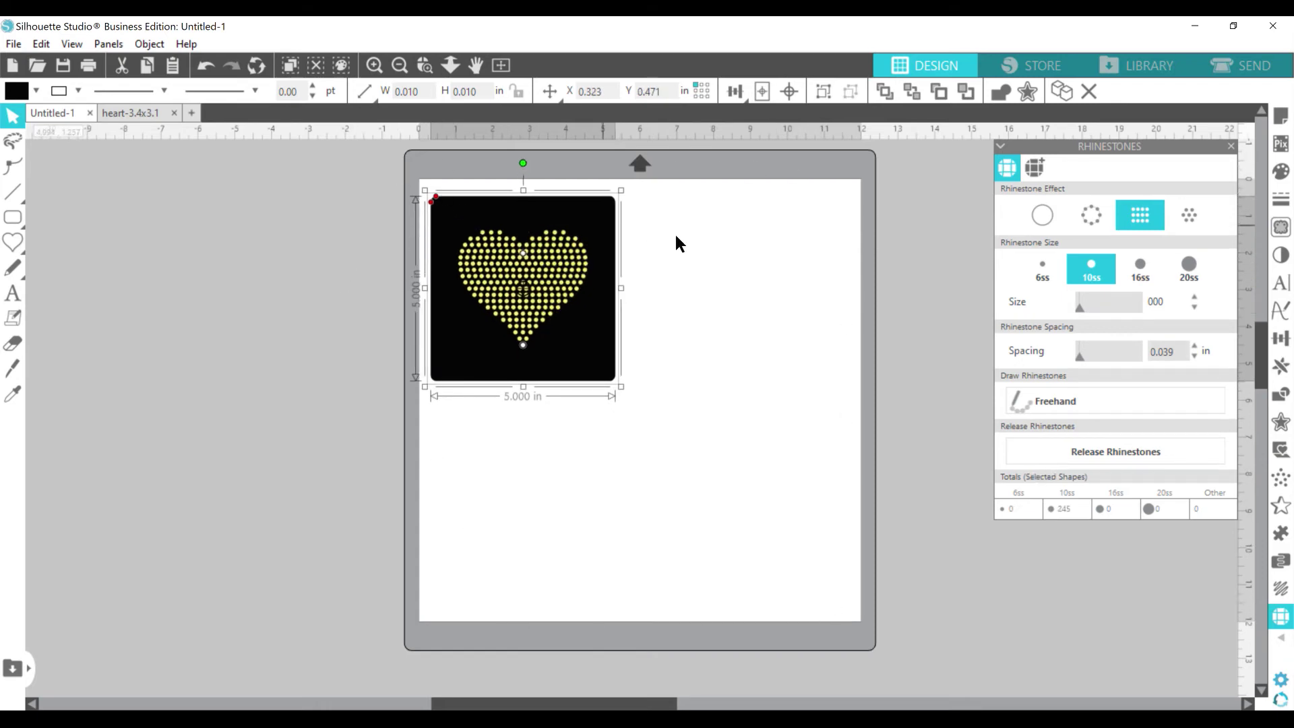
{"action": "left_click", "coordinate": [374, 66]}
Step: Zoom in and nudge the design slightly up and left toward the page corner
{"action": "scroll", "coordinate": [425, 274], "scroll_direction": "up", "scroll_amount": 2, "text": "ctrl"}
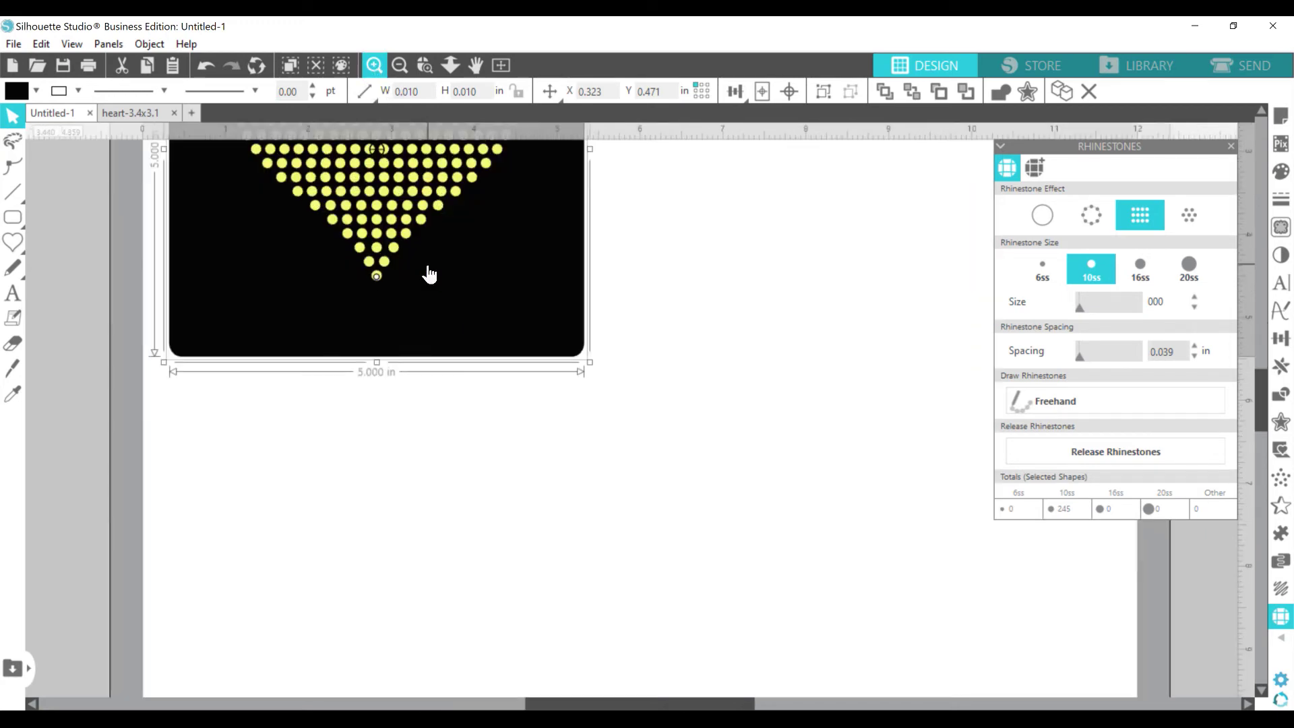
{"action": "scroll", "coordinate": [428, 279], "scroll_direction": "up", "scroll_amount": 5}
{"action": "scroll", "coordinate": [429, 280], "scroll_direction": "up", "scroll_amount": 1}
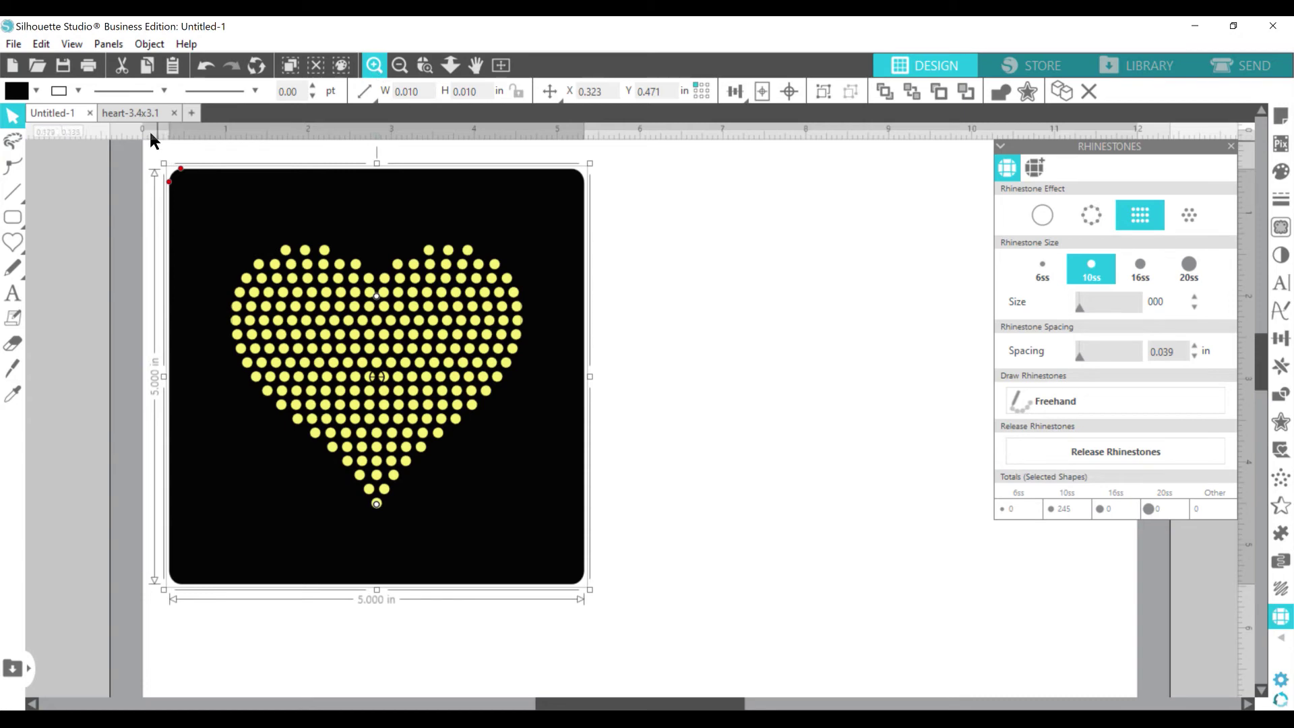
{"action": "scroll", "coordinate": [554, 176], "scroll_direction": "up", "scroll_amount": 1}
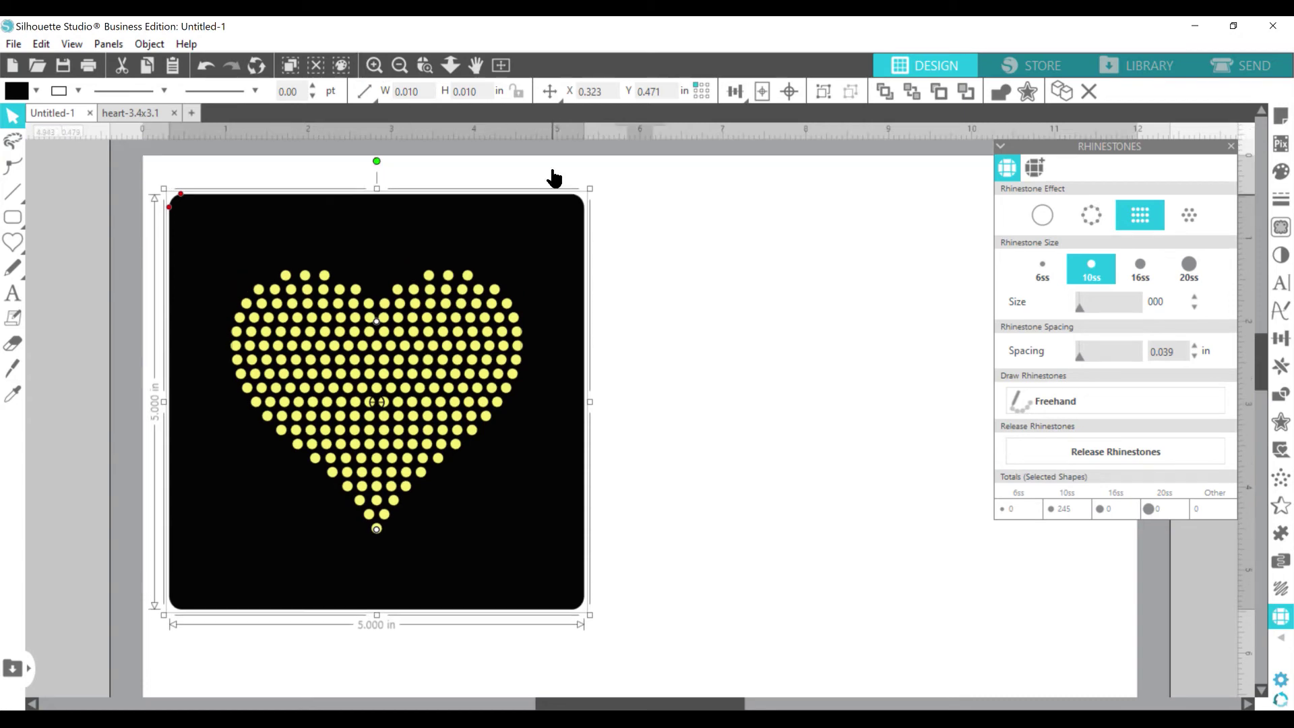
{"action": "scroll", "coordinate": [541, 243], "scroll_direction": "up", "scroll_amount": 1}
{"action": "mouse_move", "coordinate": [541, 242]}
{"action": "left_mouse_down"}
{"action": "mouse_move", "coordinate": [535, 272]}
{"action": "mouse_move", "coordinate": [529, 246]}
{"action": "left_mouse_up"}
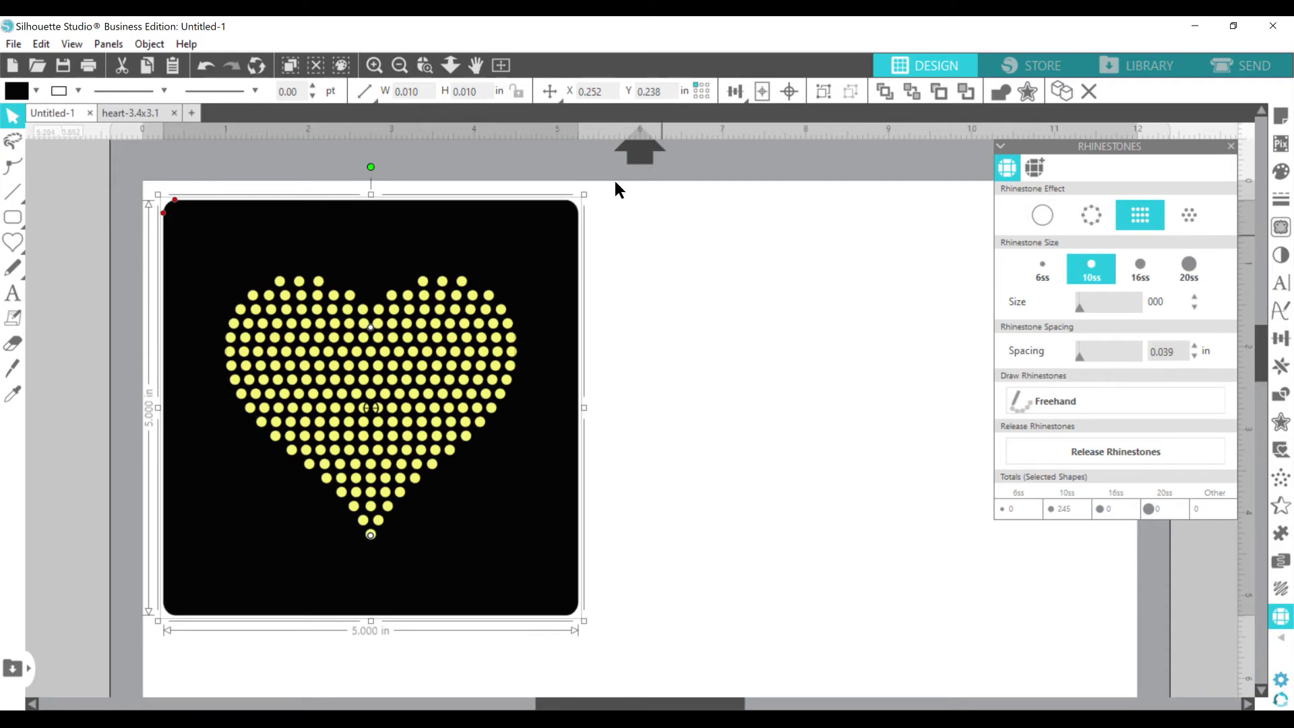
{"action": "left_click", "coordinate": [625, 382]}
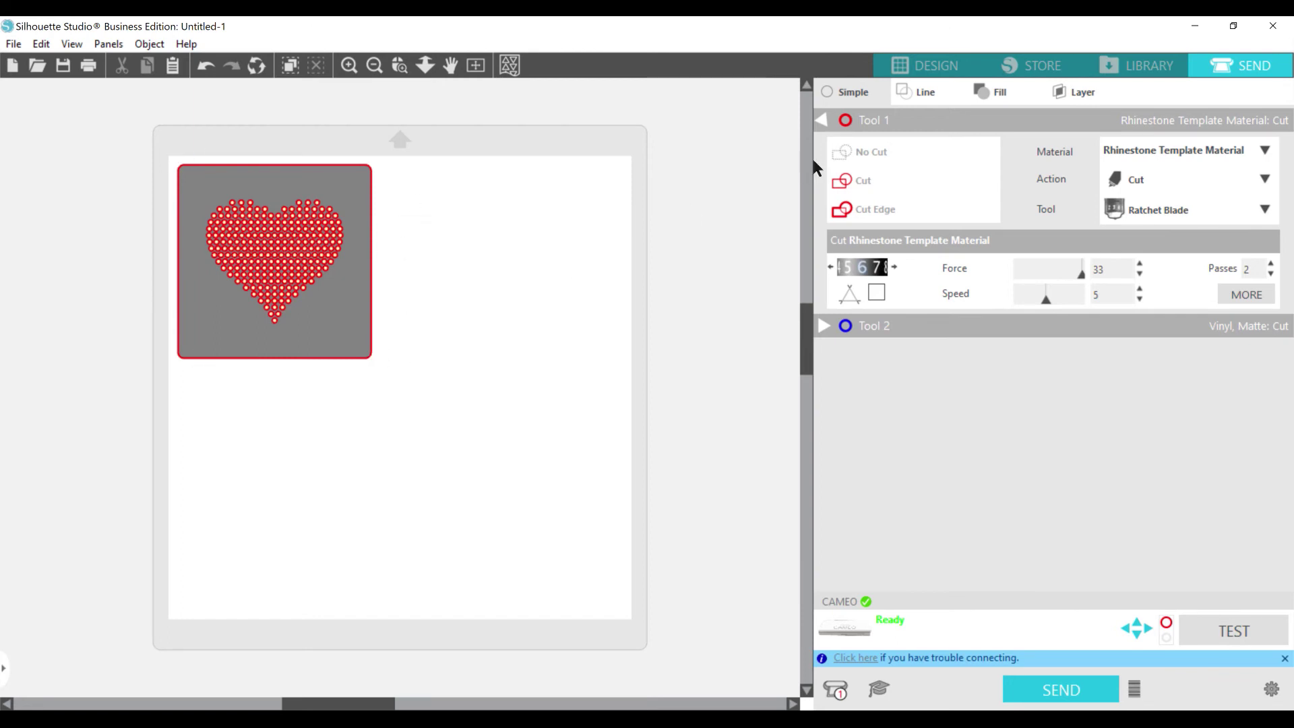
Step: Choose Rhinestone Template Material and keep the Ratchet Blade as the cutting tool
{"action": "left_click", "coordinate": [1179, 157]}
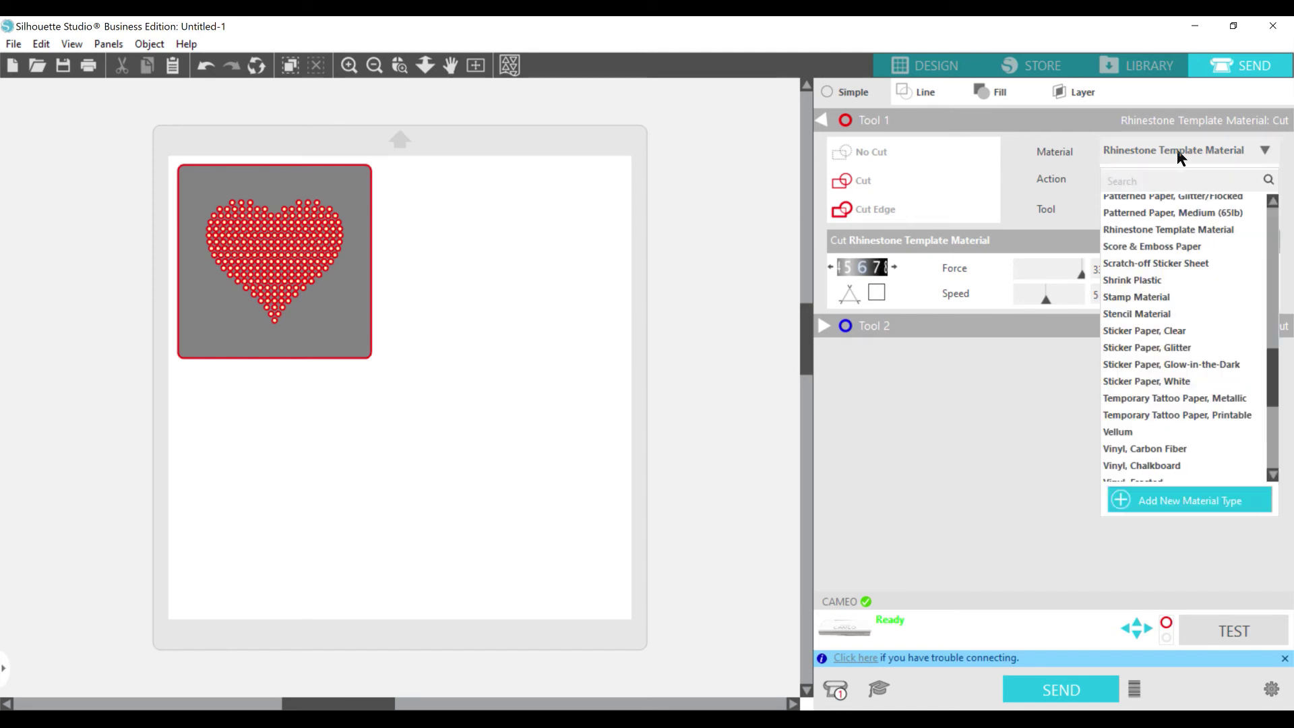
{"action": "left_click", "coordinate": [1160, 229]}
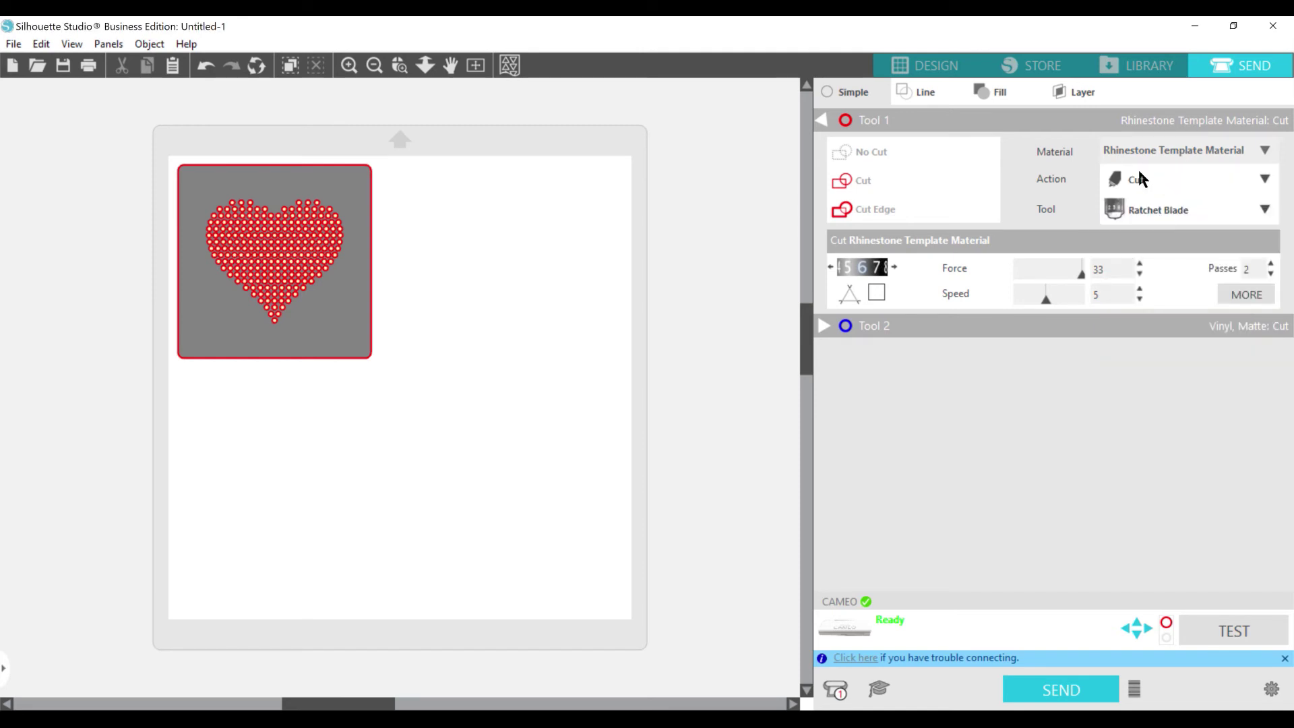
{"action": "left_click", "coordinate": [1134, 208]}
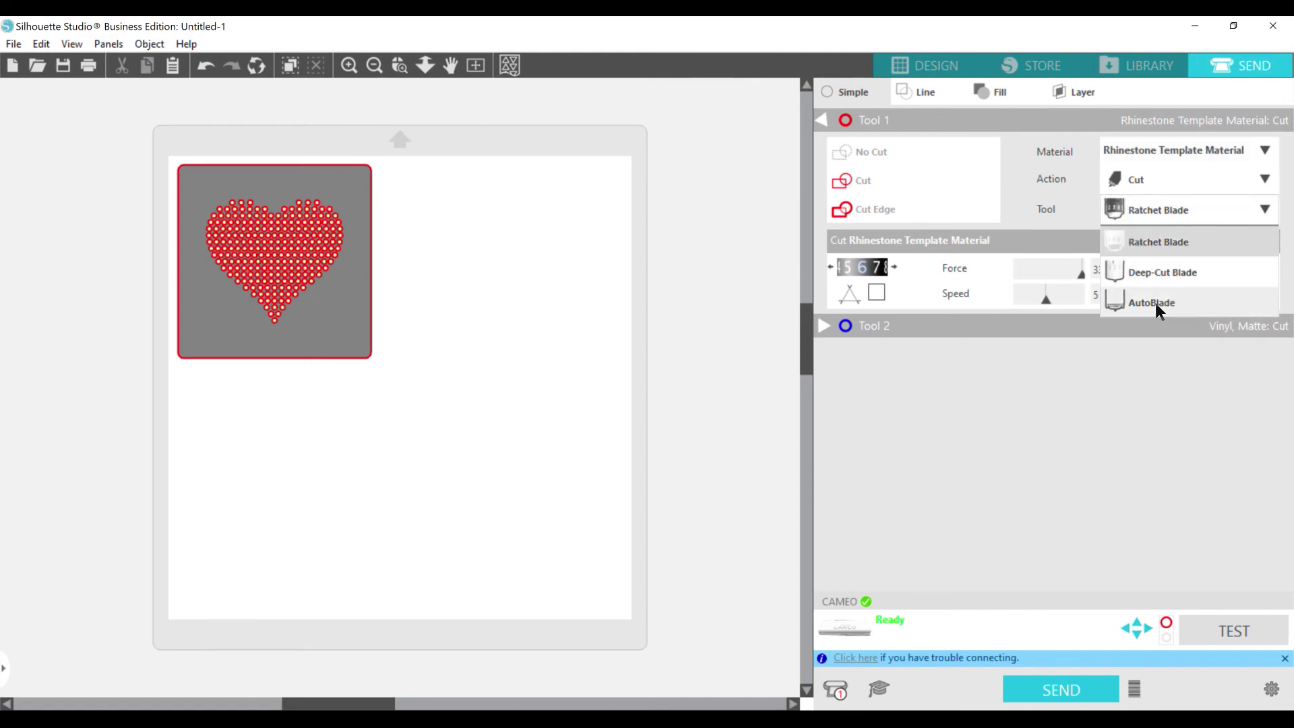
{"action": "left_click", "coordinate": [1151, 248]}
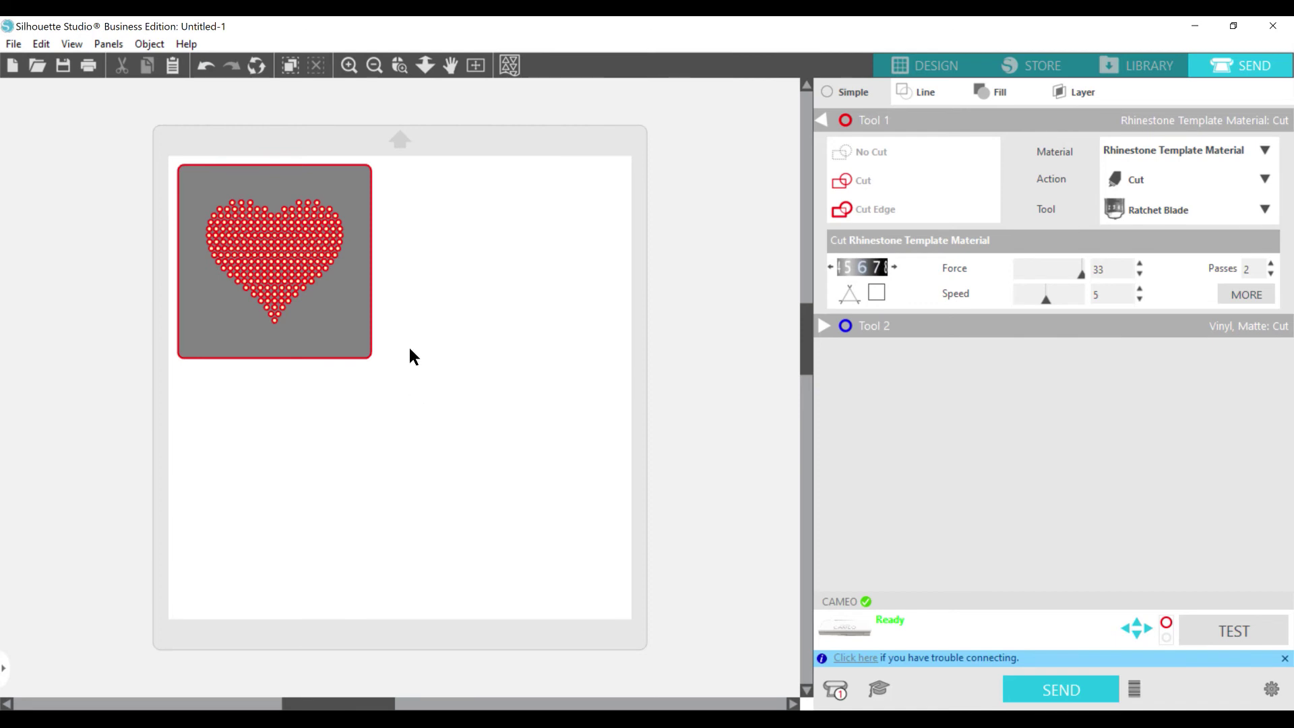
Step: Select the rhinestone heart and black square on the mat and set both to Cut
{"action": "left_click_drag", "start_coordinate": [173, 159], "coordinate": [393, 402]}
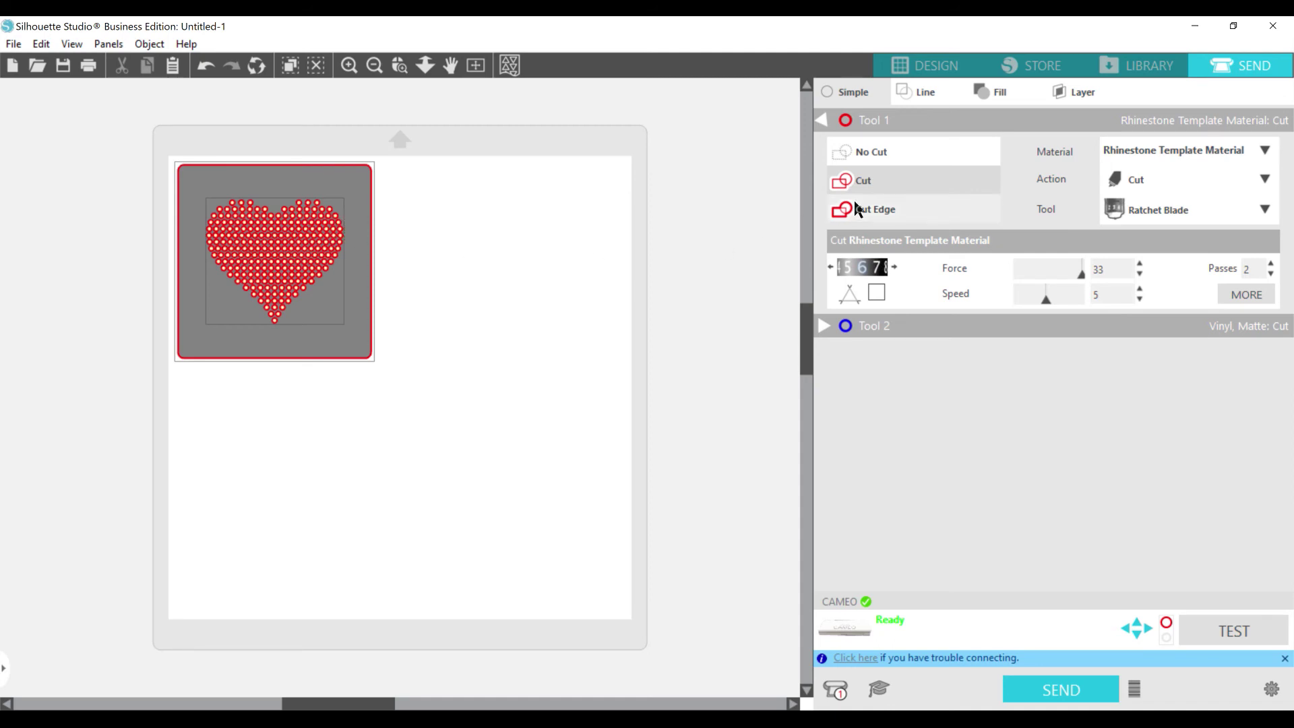
{"action": "left_click", "coordinate": [879, 207]}
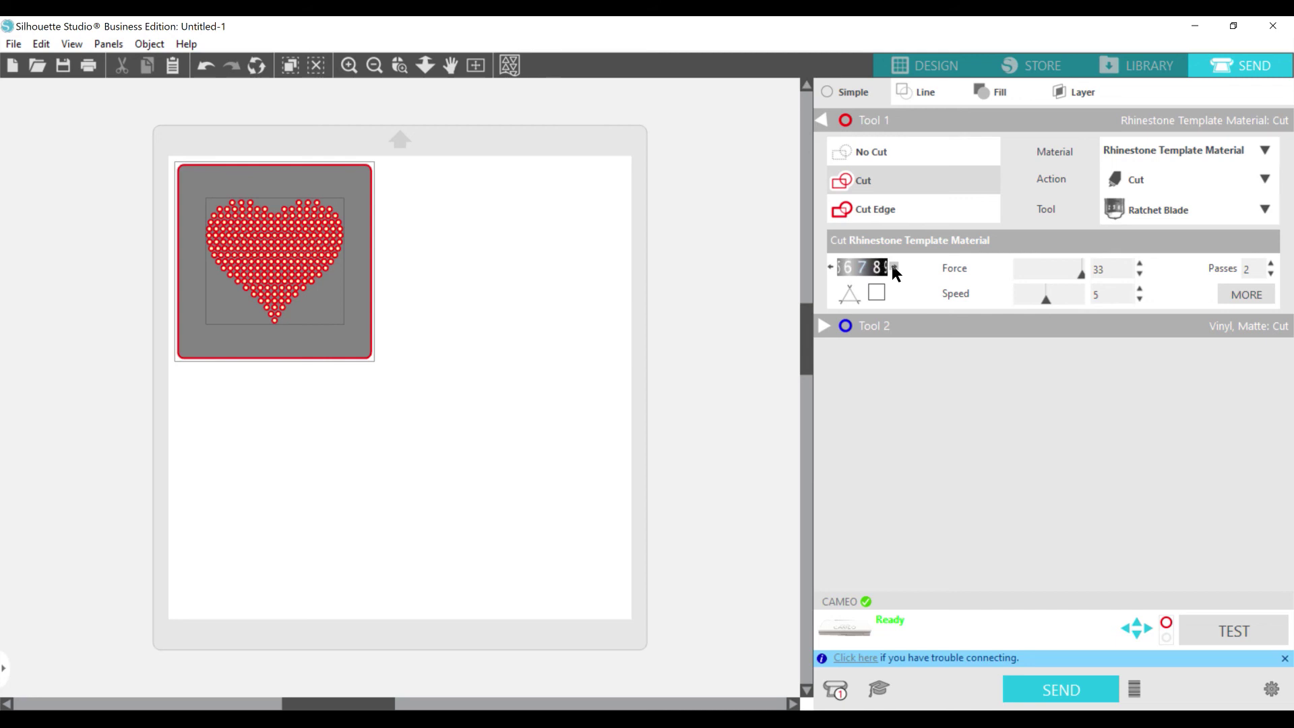
{"action": "left_click", "coordinate": [894, 266]}
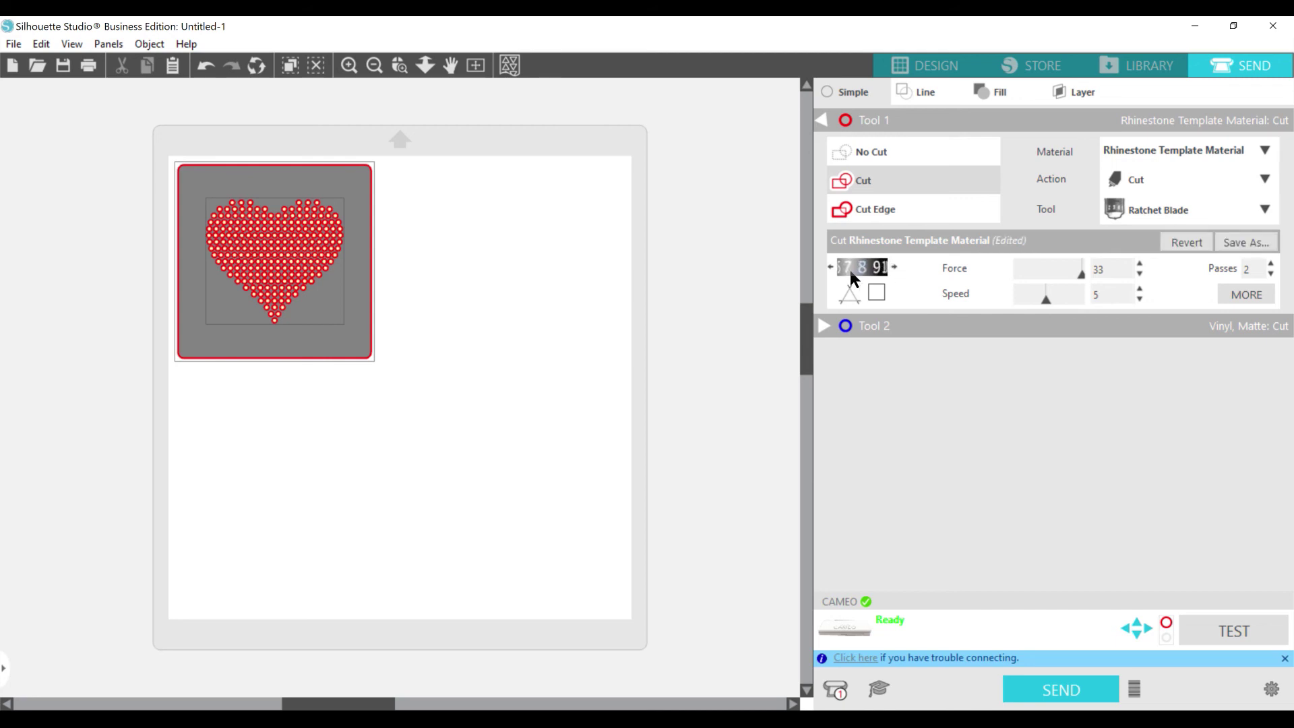
{"action": "left_click", "coordinate": [830, 266]}
{"action": "left_click", "coordinate": [831, 266]}
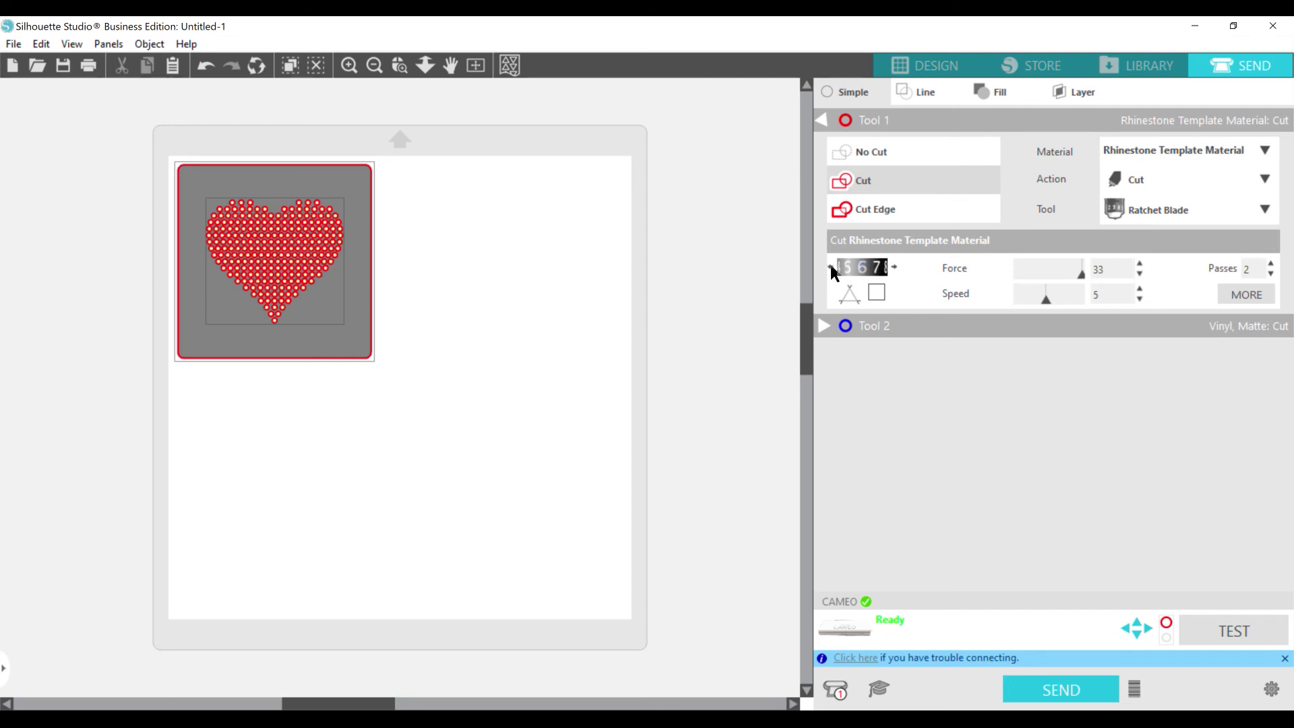
{"action": "left_click", "coordinate": [828, 267]}
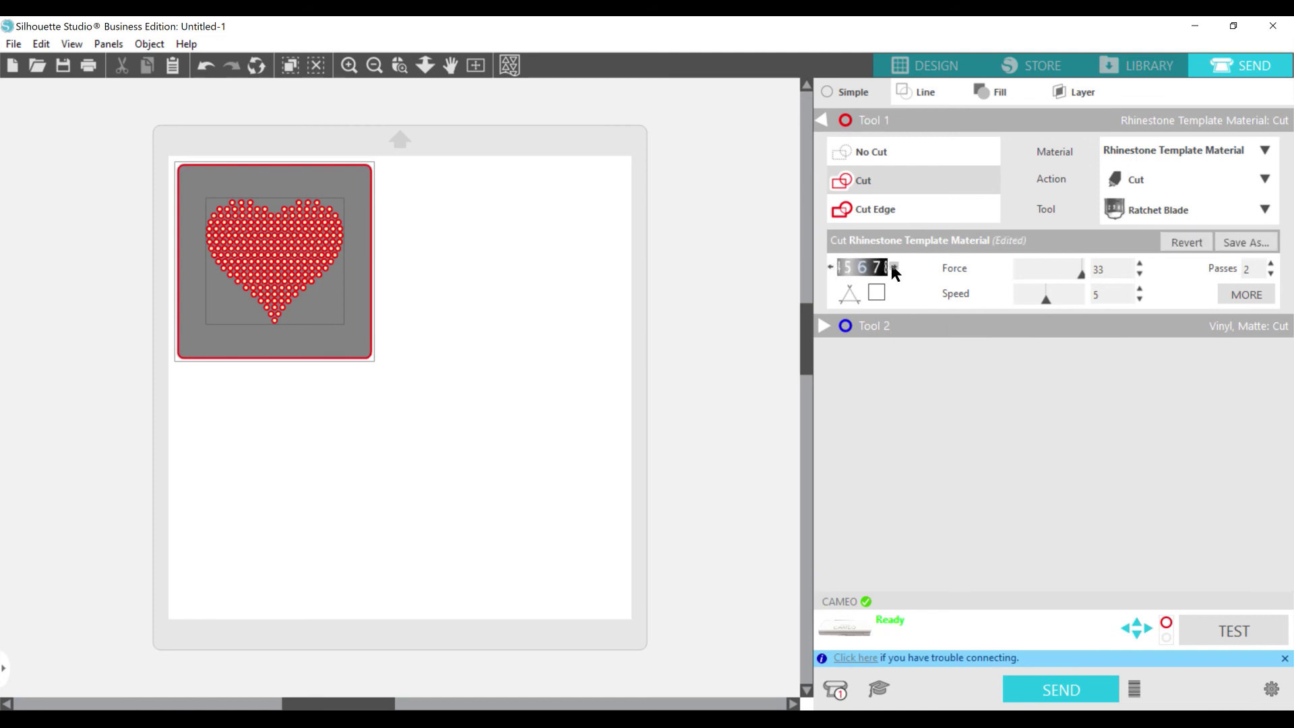
{"action": "left_click", "coordinate": [893, 268]}
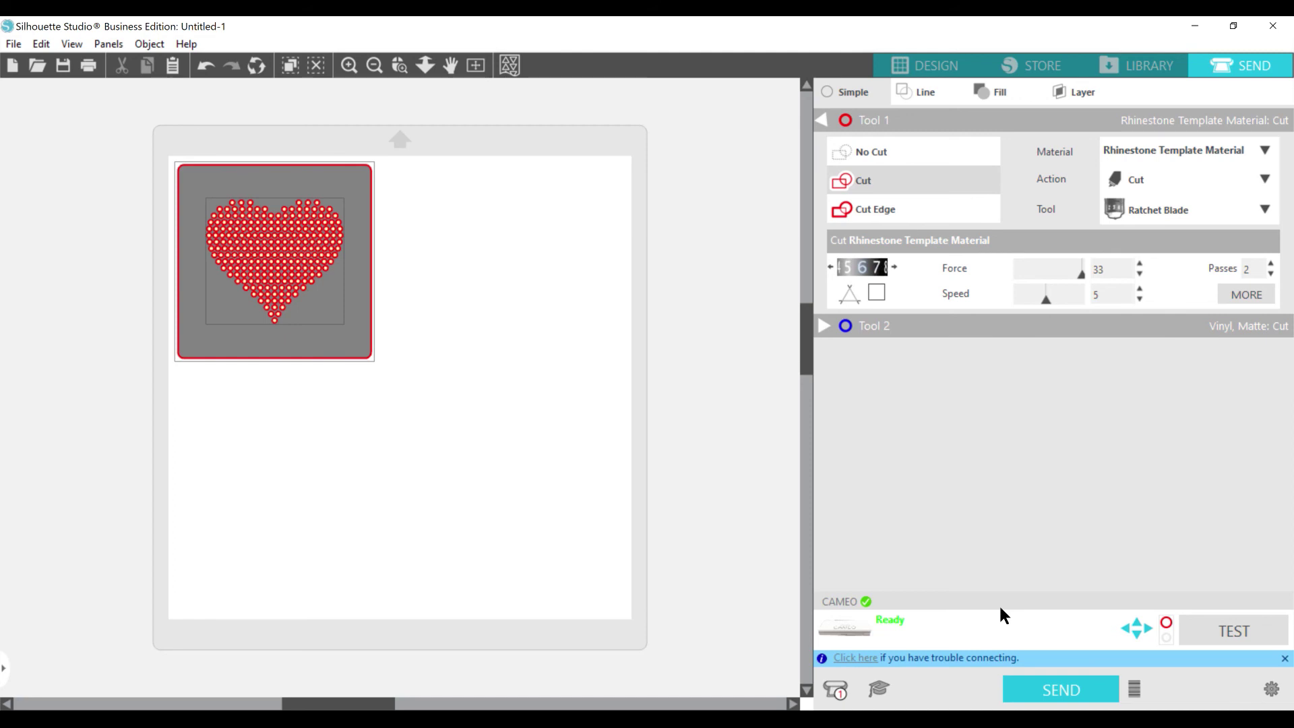
Step: Go back to the Design workspace to view the yellow rhinestone heart on the black square
{"action": "left_click", "coordinate": [925, 65]}
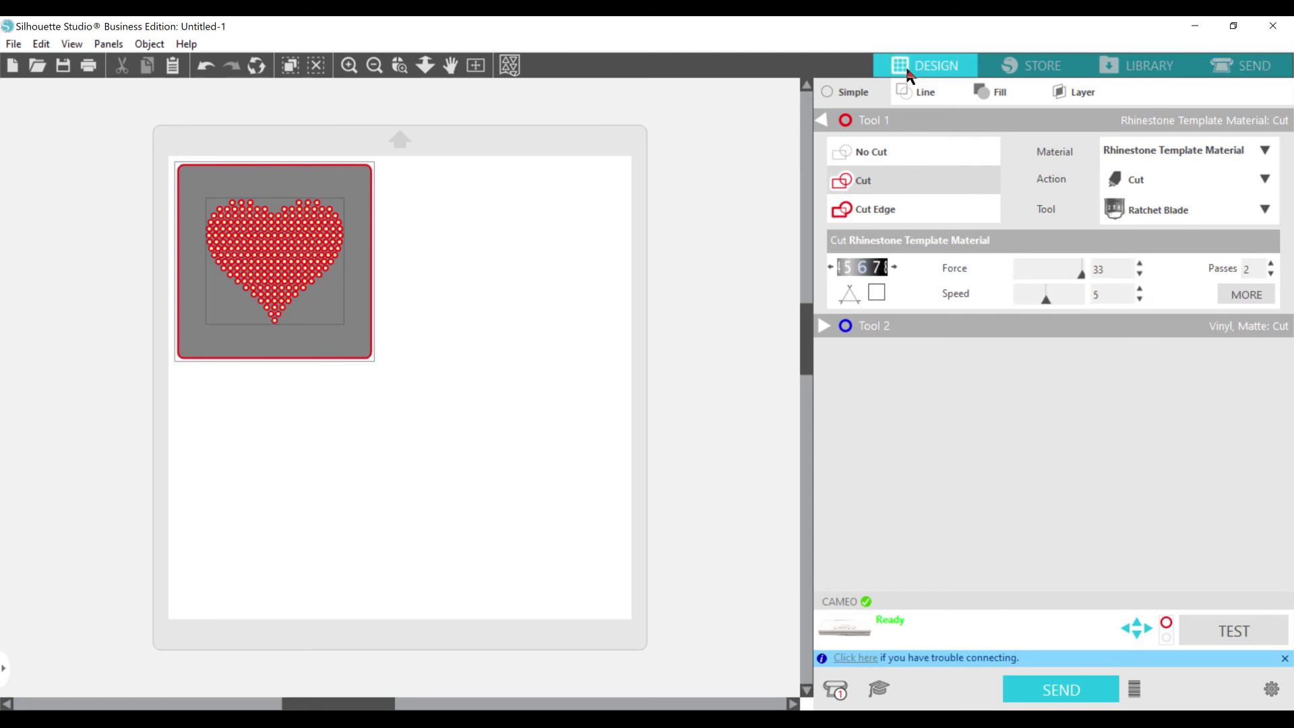